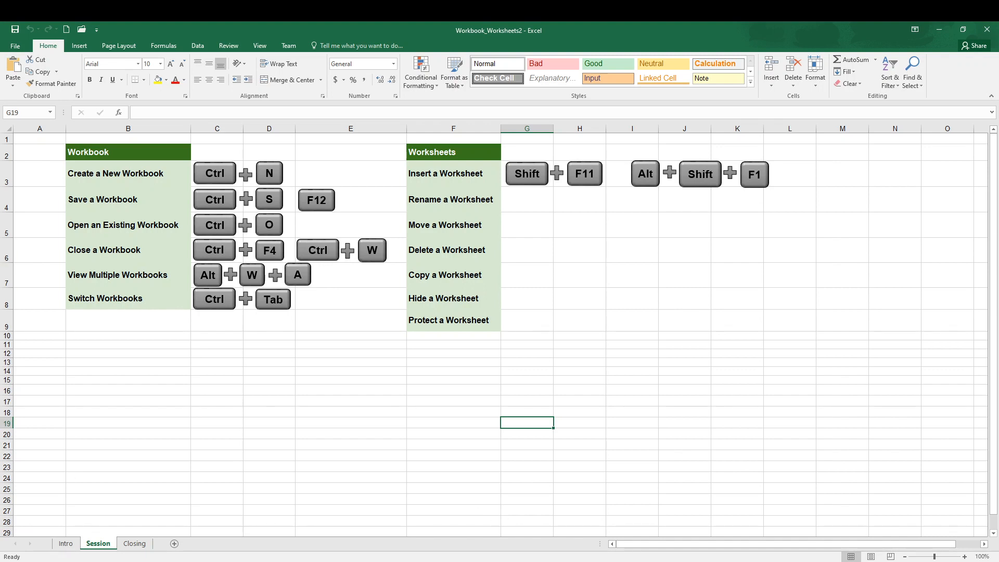
# Step: Start a new Excel instance with a blank workbook and minimize it to return to Workbook_Worksheets2
pyautogui.rightClick(369, 561)
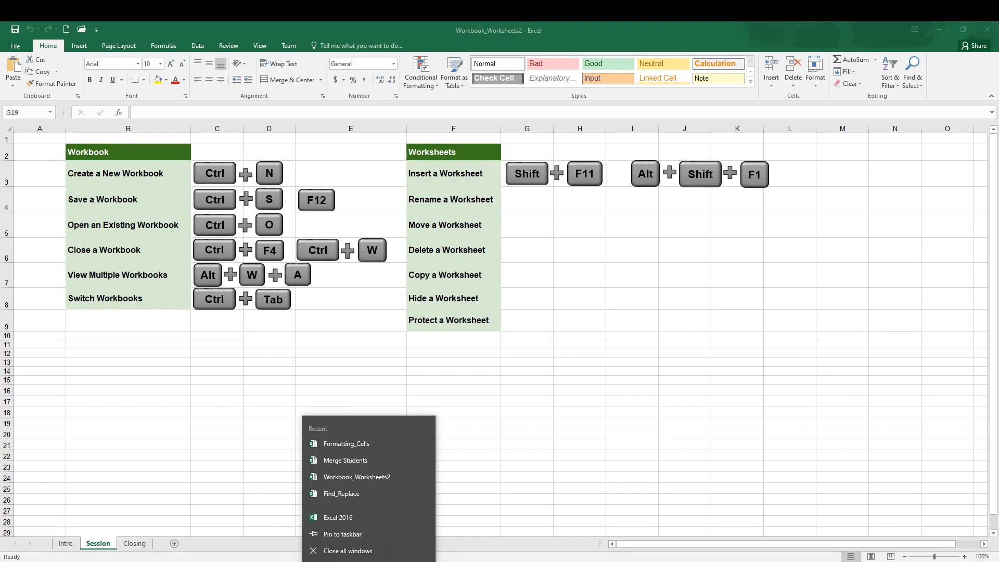
pyautogui.click(352, 516)
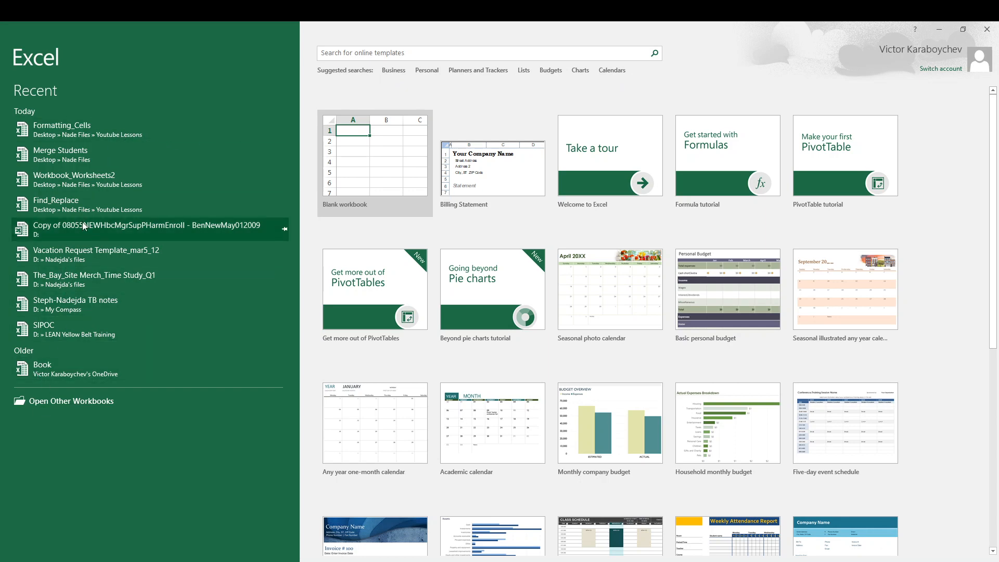
pyautogui.click(412, 187)
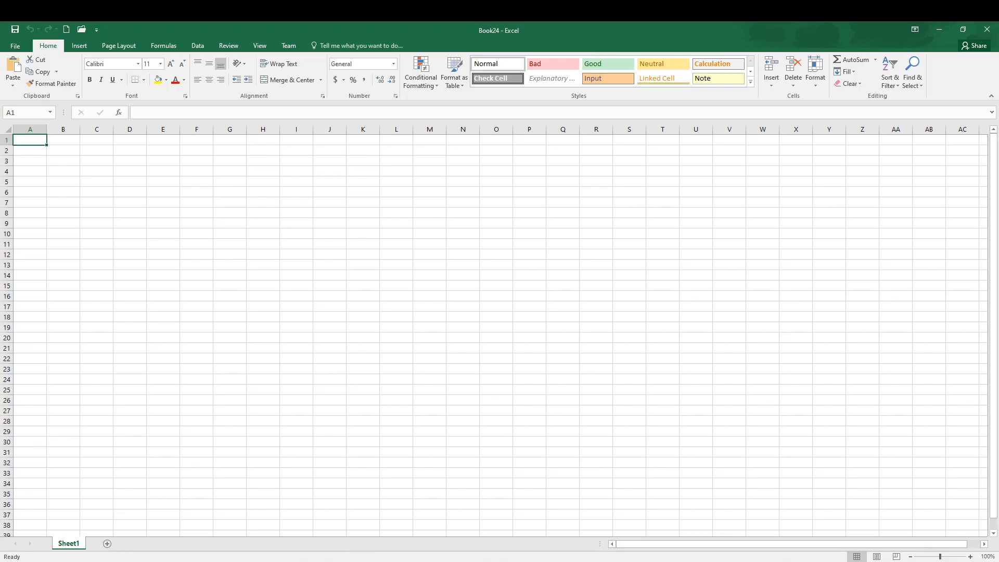
pyautogui.click(941, 30)
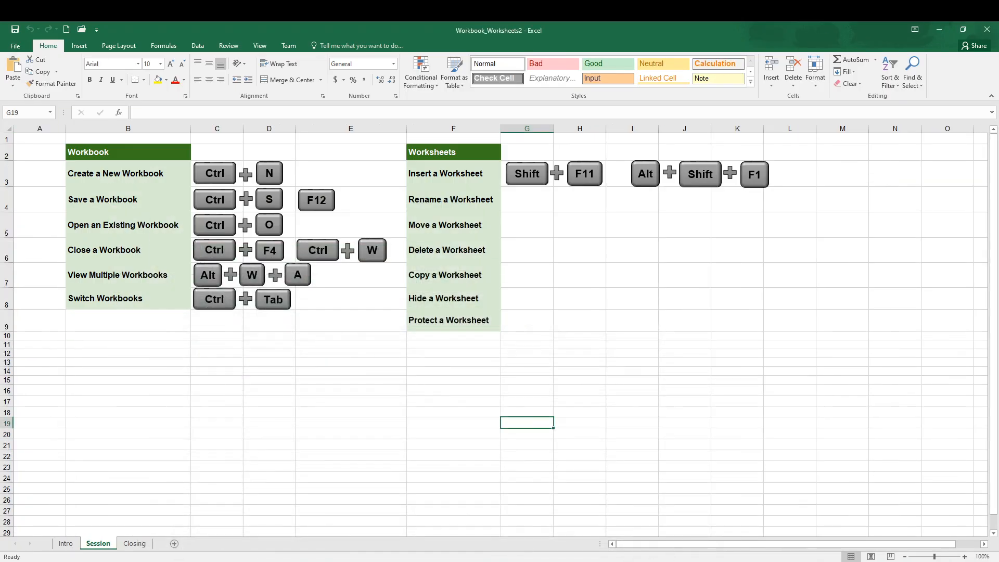
pyautogui.click(212, 490)
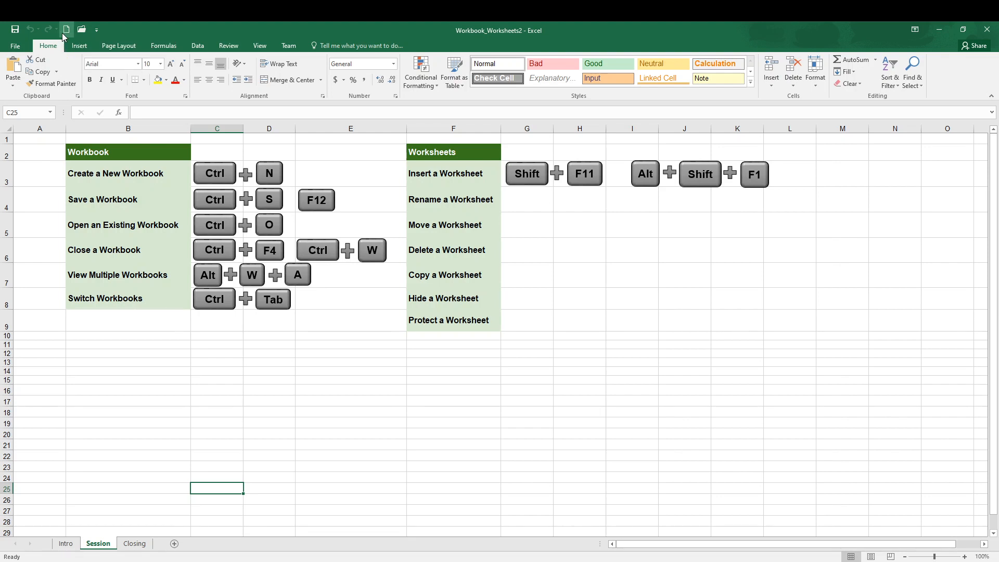
# Step: Review the Quick Access Toolbar commands, and create a blank workbook from Workbook_Worksheets2 and close it
pyautogui.click(97, 32)
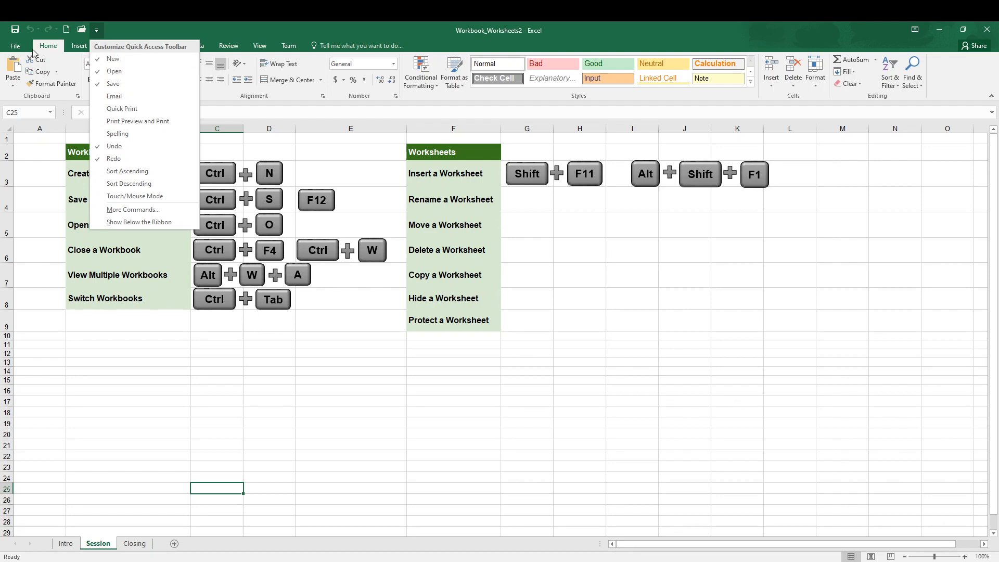
pyautogui.click(16, 47)
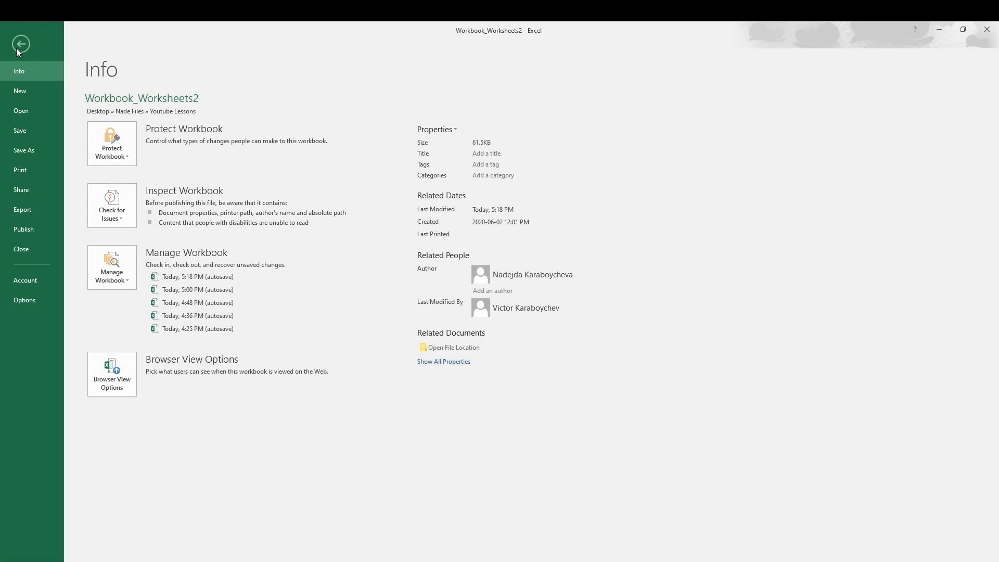
pyautogui.click(25, 99)
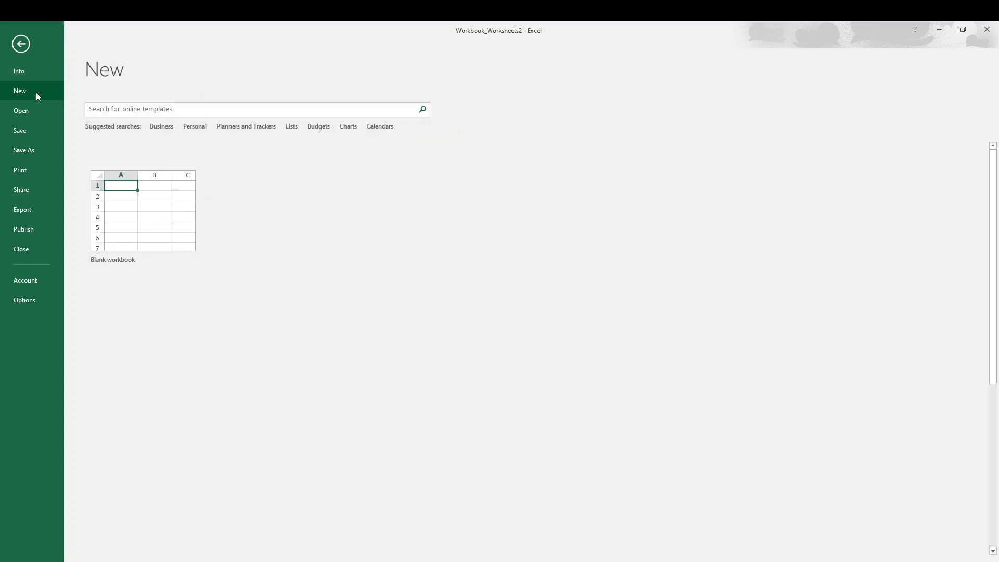
pyautogui.click(172, 234)
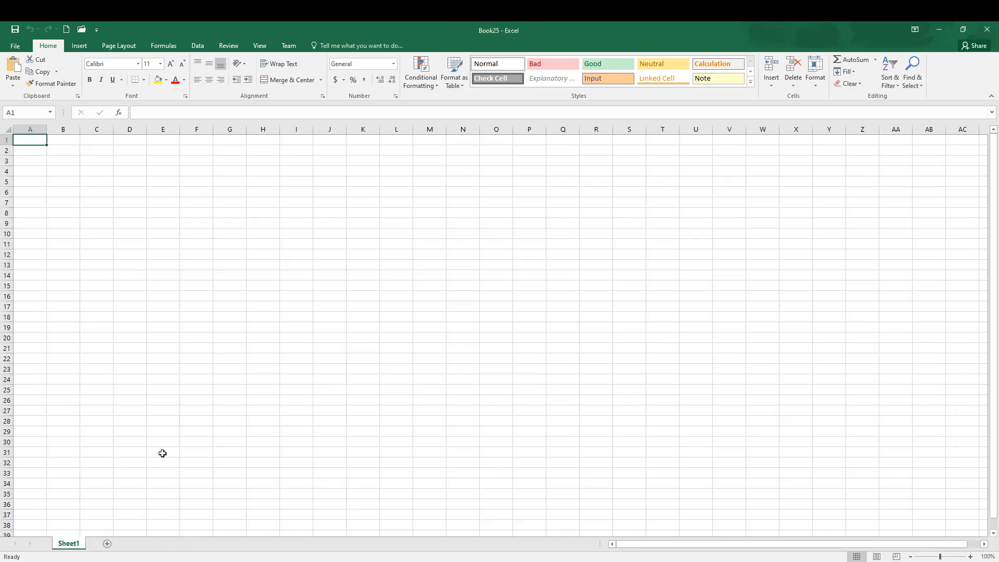
pyautogui.click(984, 34)
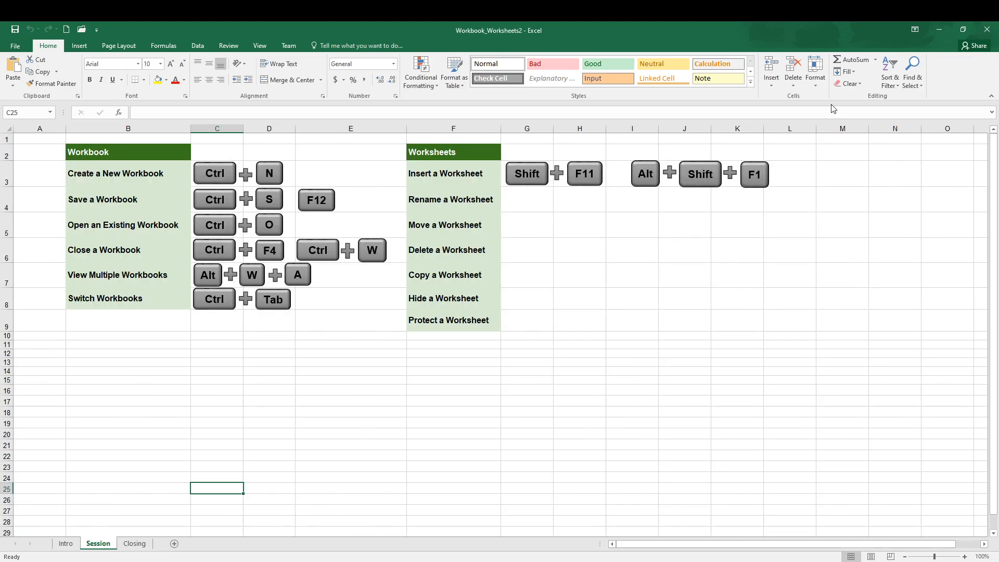
# Step: Create one more blank workbook directly from the Session sheet and close it
pyautogui.click(185, 404)
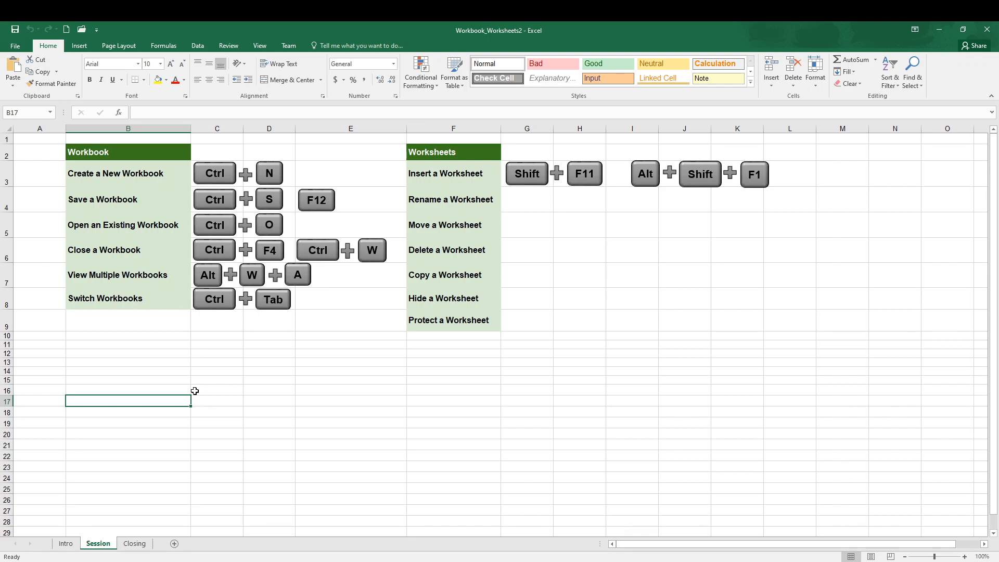
pyautogui.hotkey('ctrl', 'n')
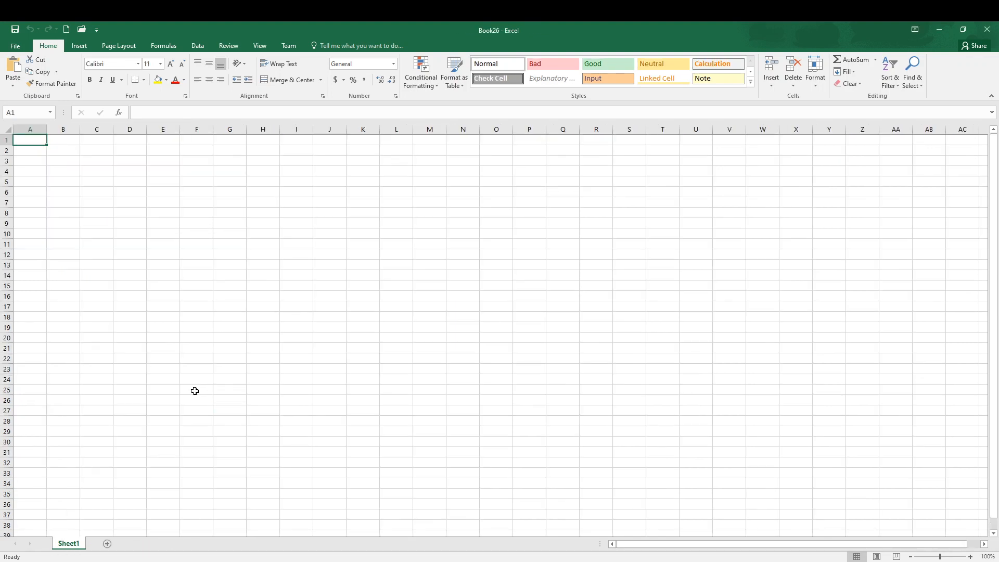
pyautogui.click(987, 29)
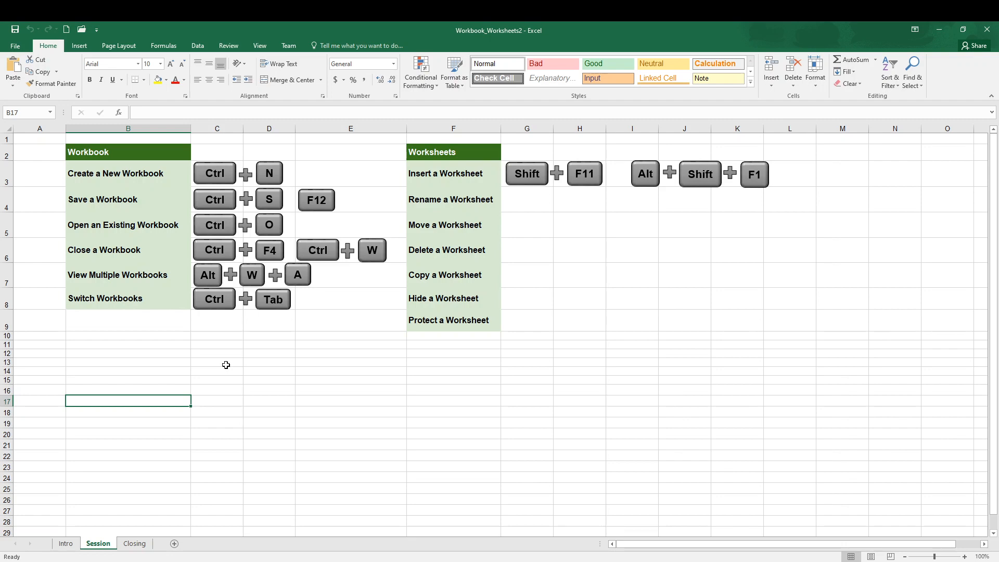
# Step: View the Save As dialog and the file commands for Workbook_Worksheets2, without saving a copy
pyautogui.press('F12')
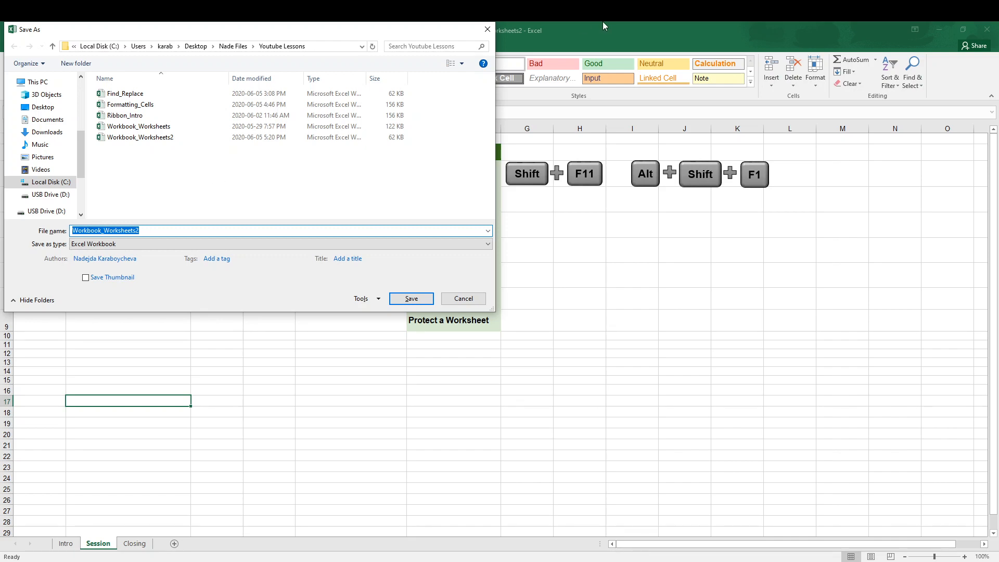
pyautogui.click(487, 29)
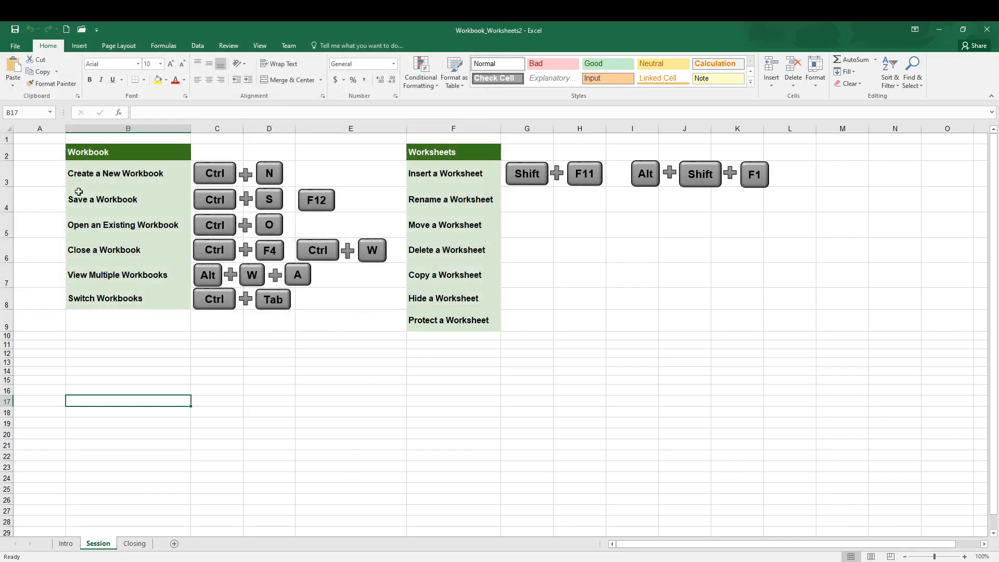
pyautogui.click(18, 47)
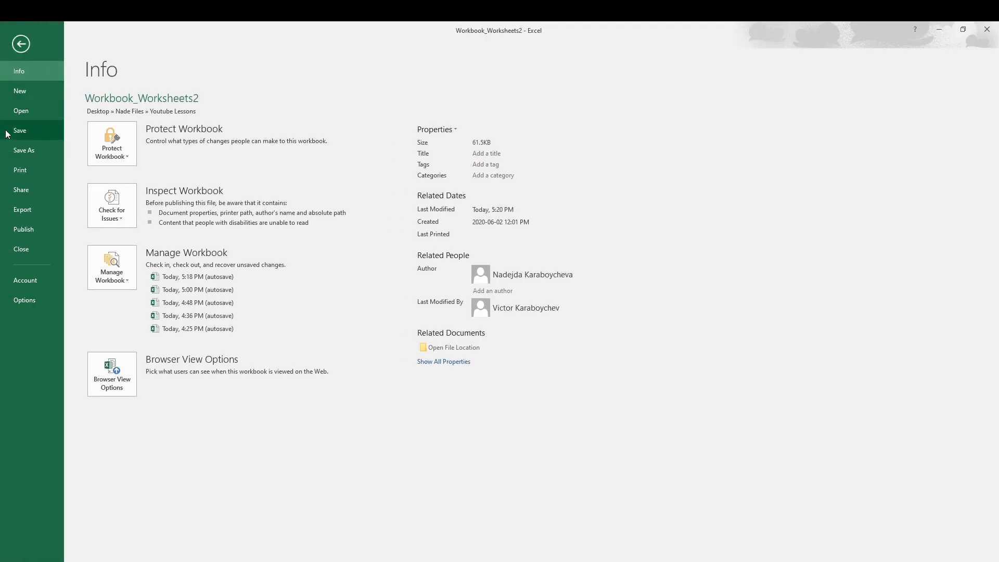
pyautogui.click(20, 46)
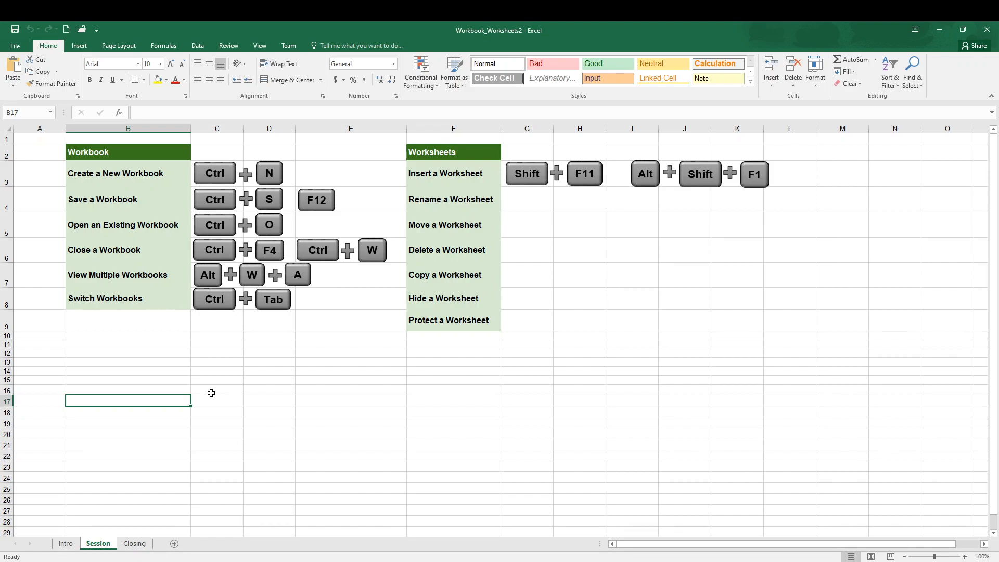
# Step: View the recent workbooks available to open and the command for closing a workbook, and return to the Session sheet
pyautogui.hotkey('ctrl', 'o')
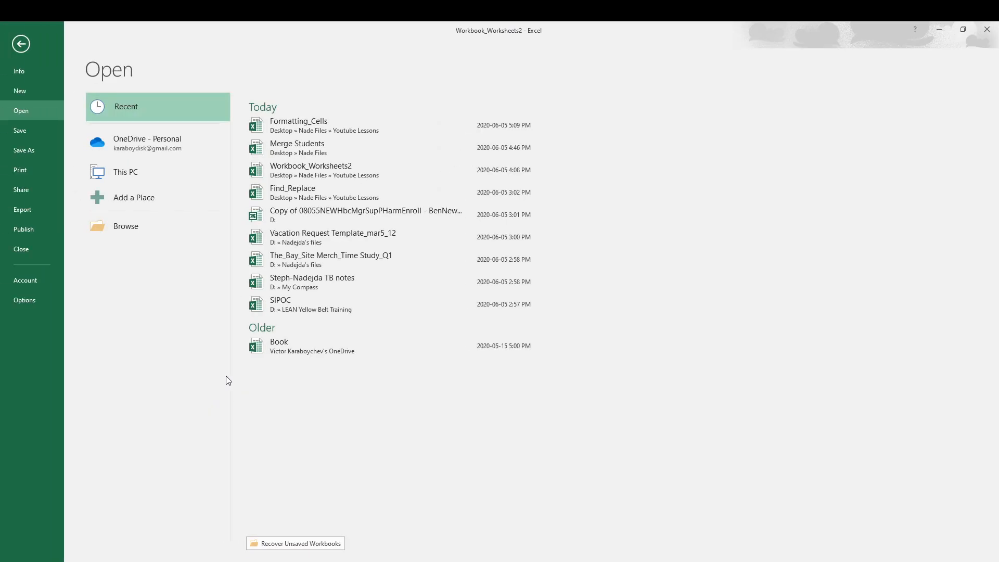
pyautogui.click(21, 43)
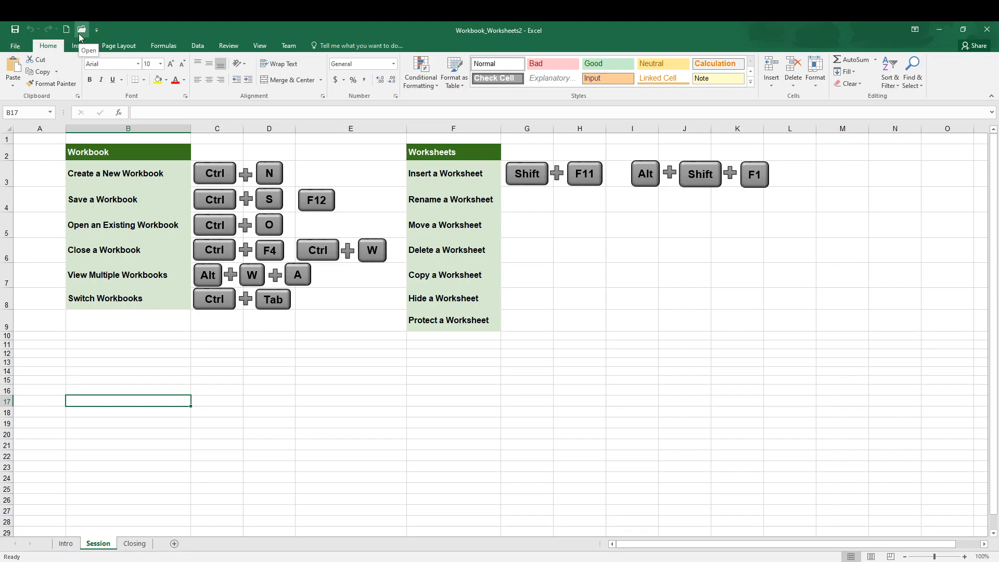
pyautogui.click(22, 49)
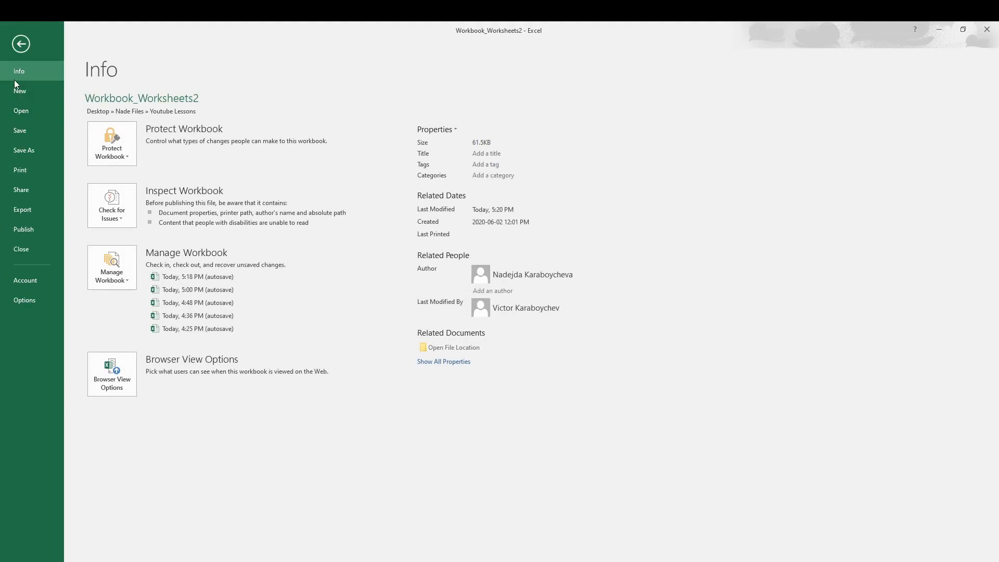
pyautogui.click(21, 44)
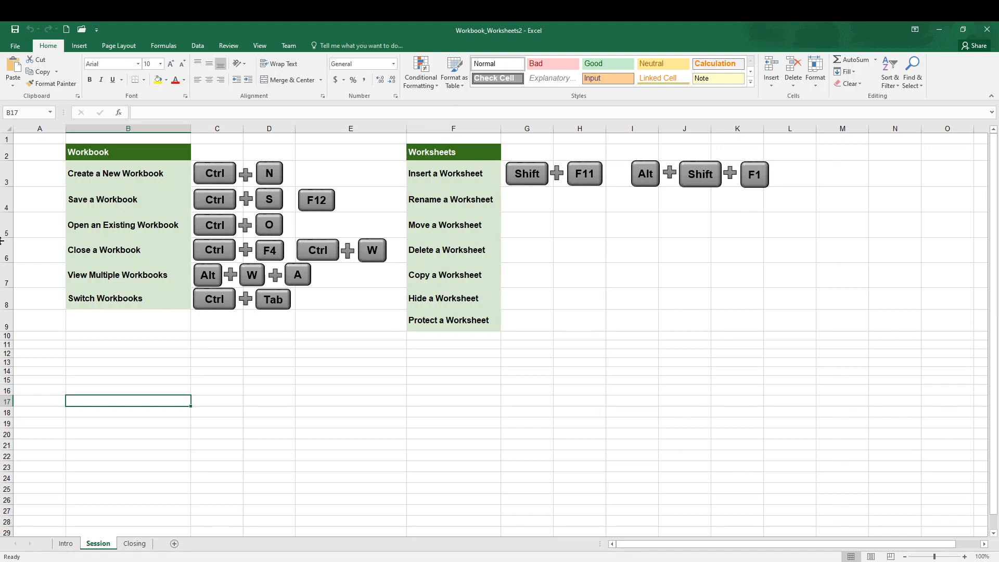
# Step: List the open workbook windows, switch to Formatting_Cells and return to Workbook_Worksheets2
pyautogui.click(262, 46)
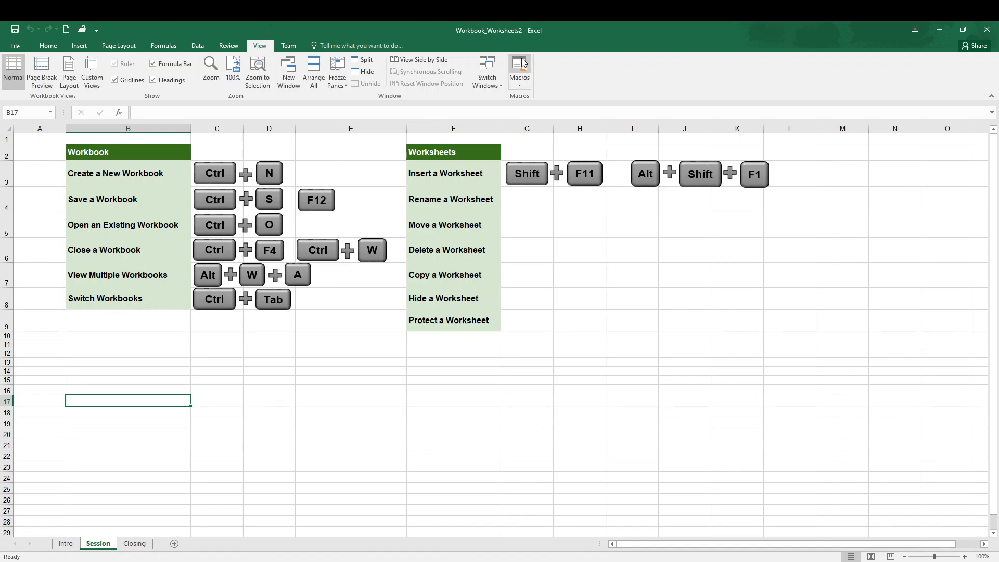
pyautogui.click(503, 87)
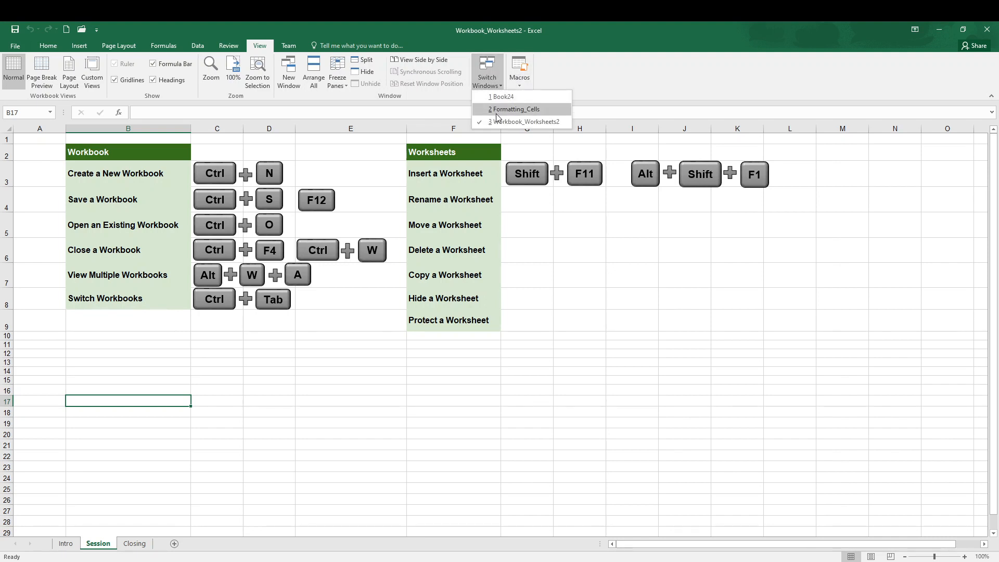
pyautogui.click(378, 149)
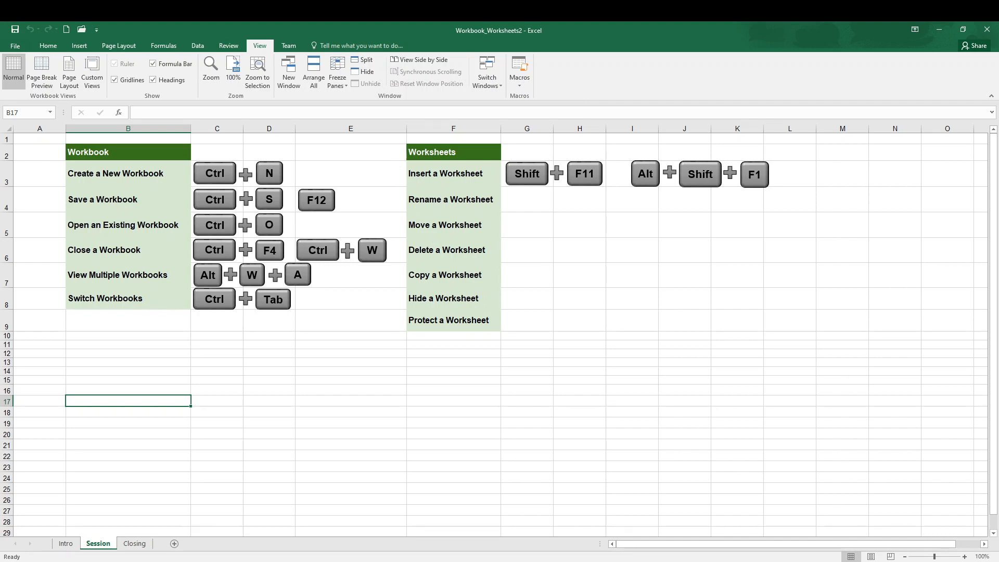
pyautogui.hotkey('ctrl', 'Tab')
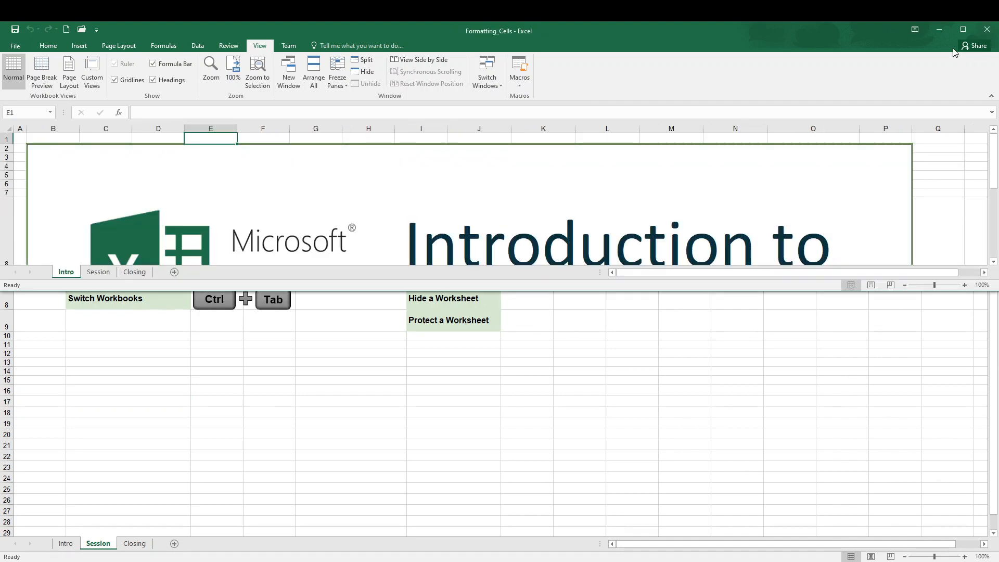
pyautogui.click(957, 32)
pyautogui.hotkey('ctrl', 'Tab')
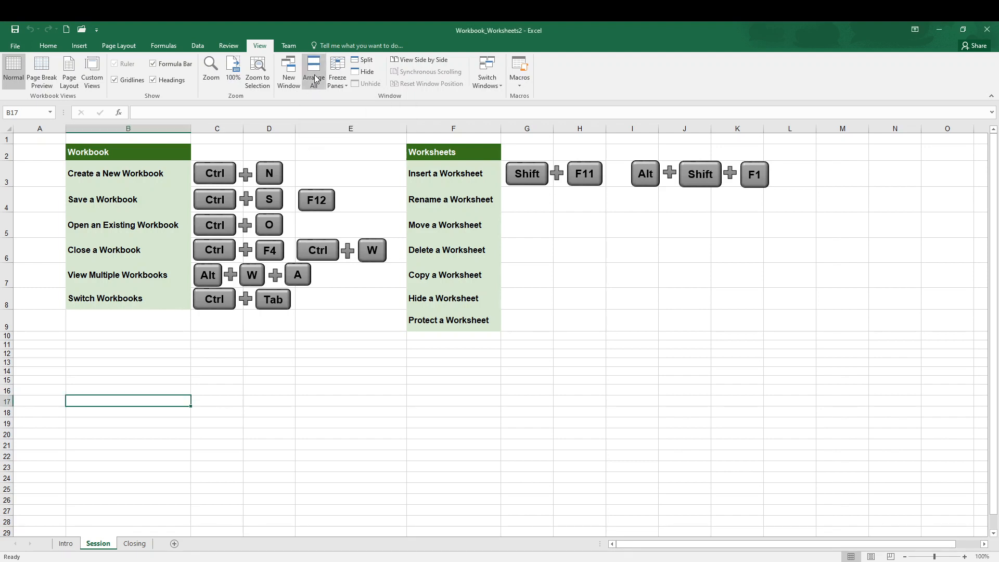
# Step: Arrange the open workbook windows with the Tiled layout and maximize Workbook_Worksheets2 again
pyautogui.click(314, 77)
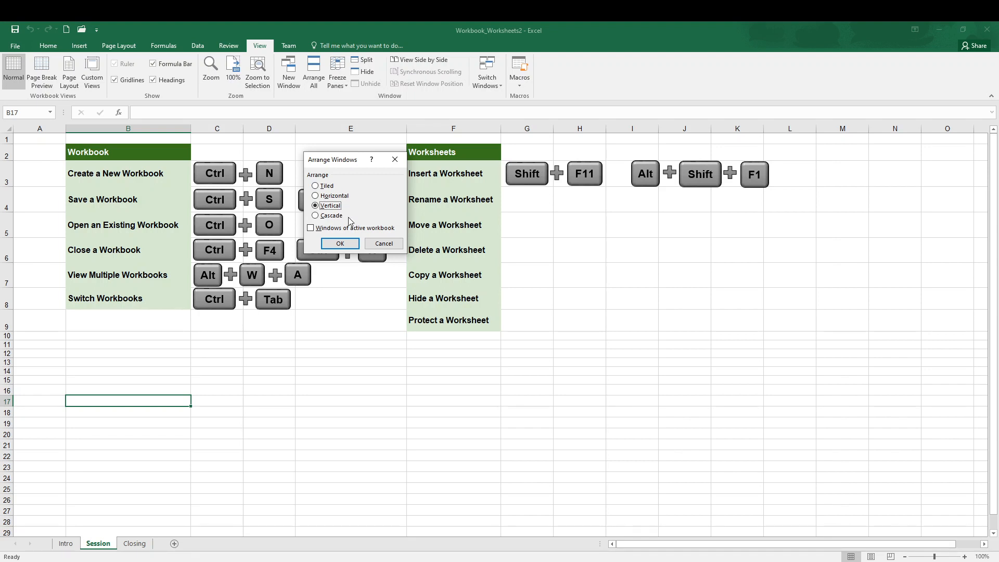
pyautogui.click(329, 188)
pyautogui.click(356, 245)
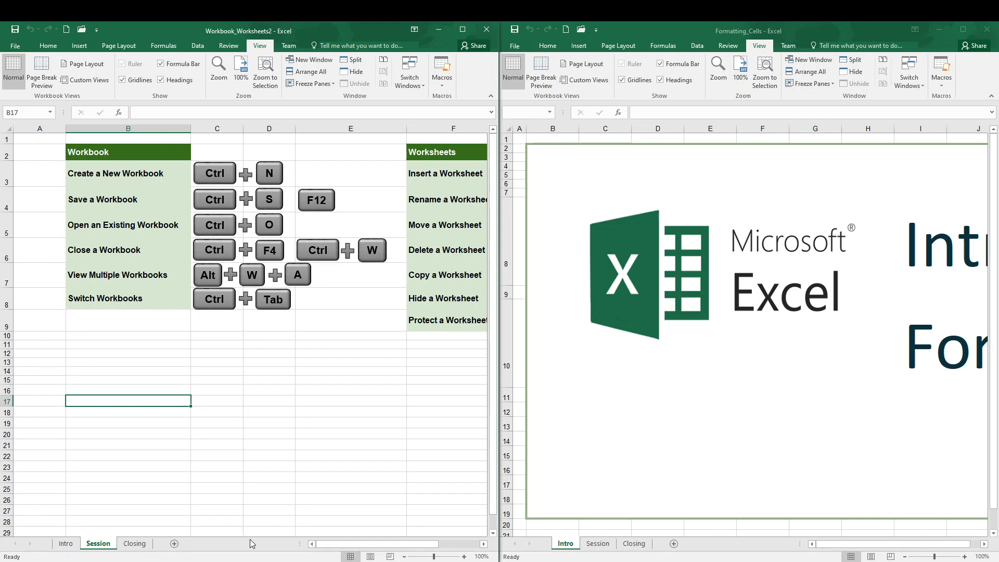
pyautogui.click(465, 28)
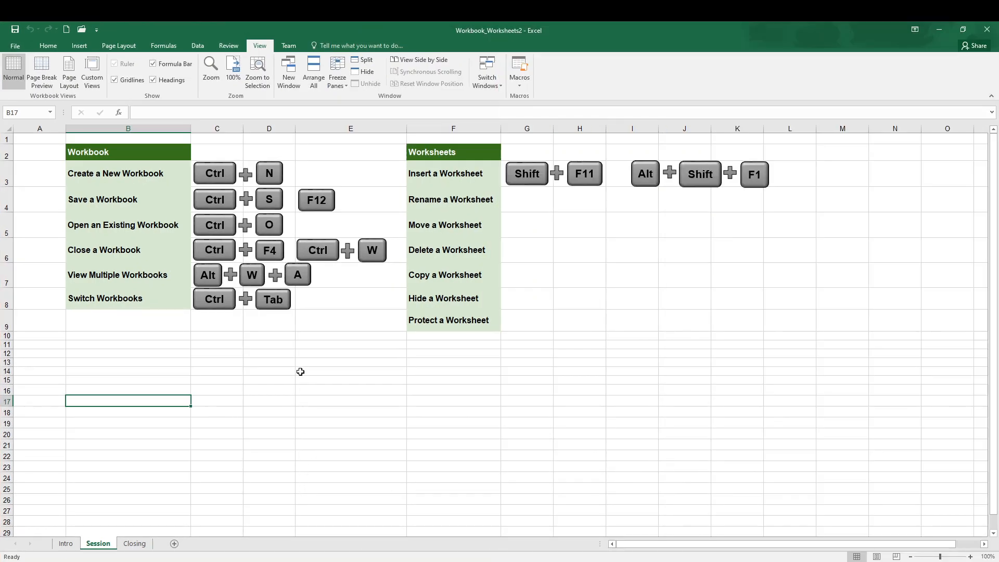
# Step: View the Protect Workbook options for structure and an optional password, and close them without entering a password
pyautogui.click(229, 46)
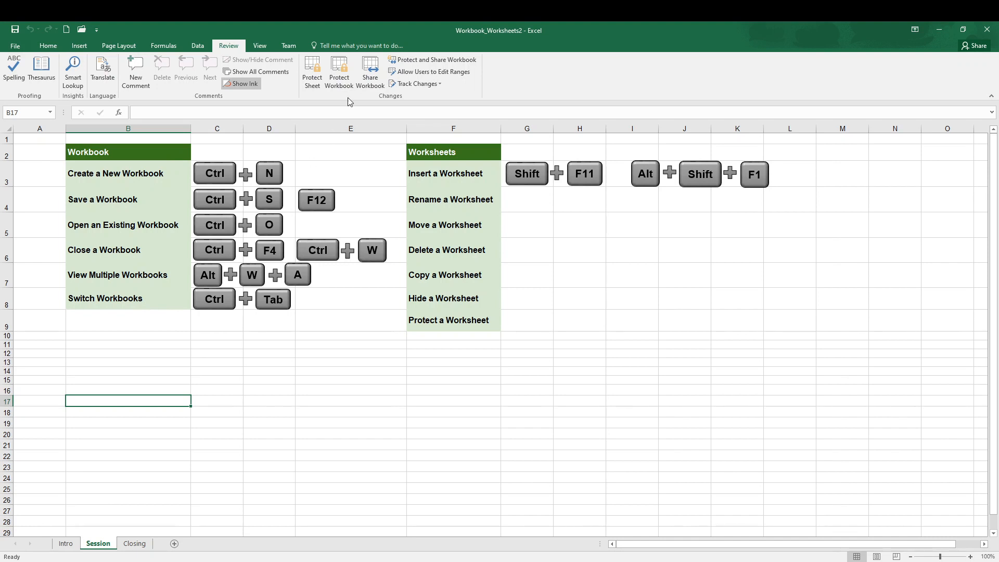
pyautogui.click(346, 70)
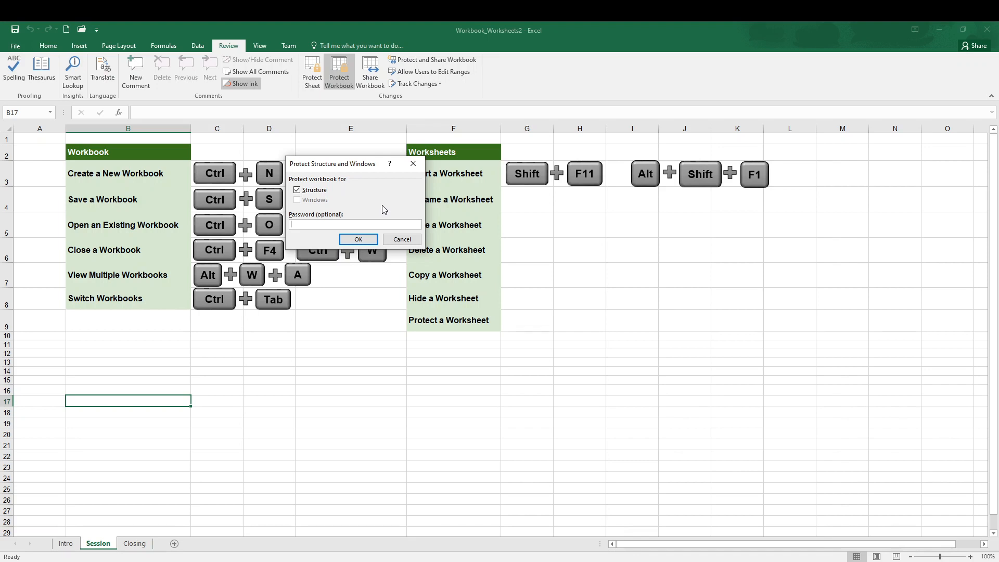
pyautogui.click(370, 243)
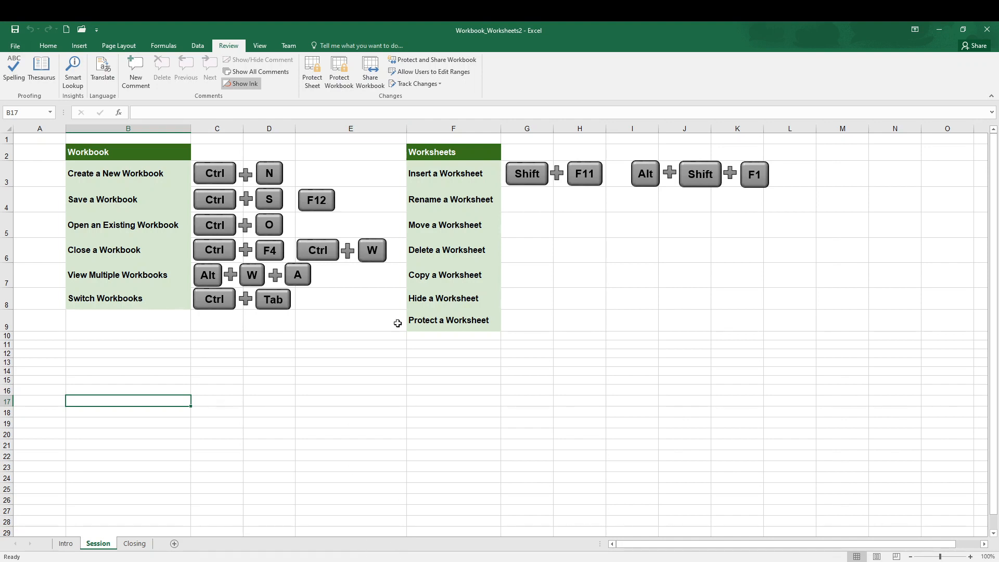
# Step: View the Editing and Advanced settings for sharing the workbook, and leave them without applying anything
pyautogui.click(373, 83)
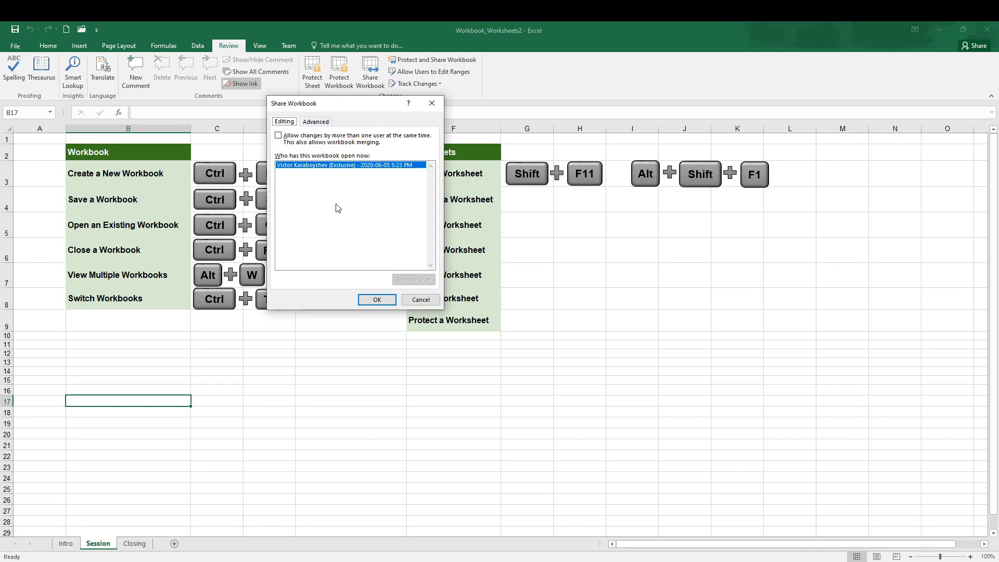
pyautogui.click(327, 121)
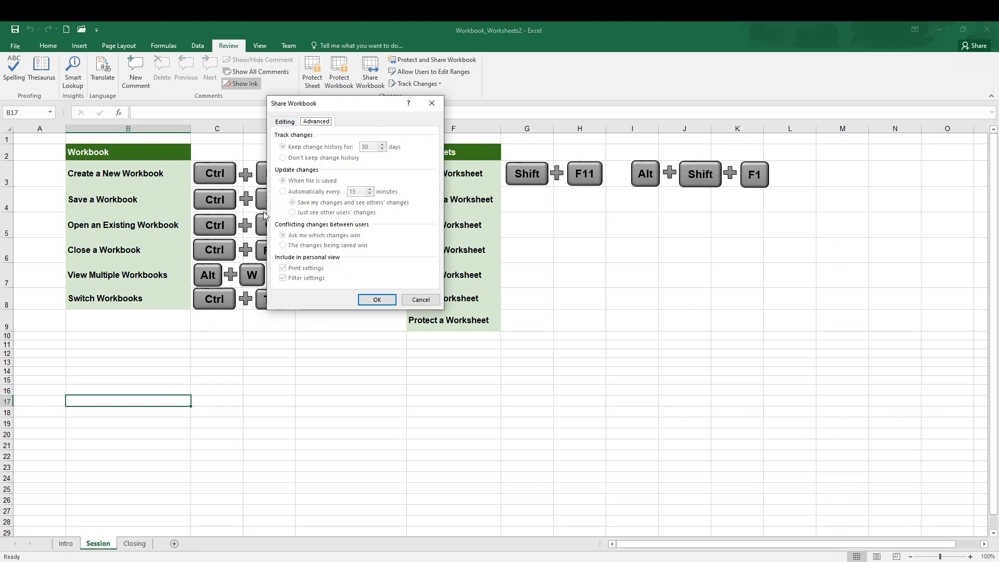
pyautogui.click(430, 300)
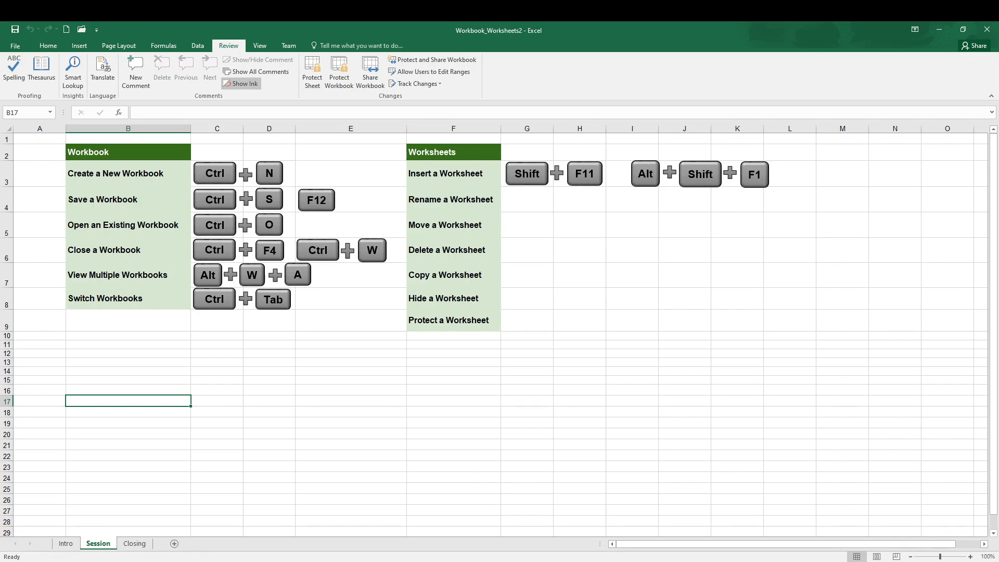
# Step: Examine the Session sheet's cells, column A and row 1, look at the Intro sheet and return to Session
pyautogui.click(273, 394)
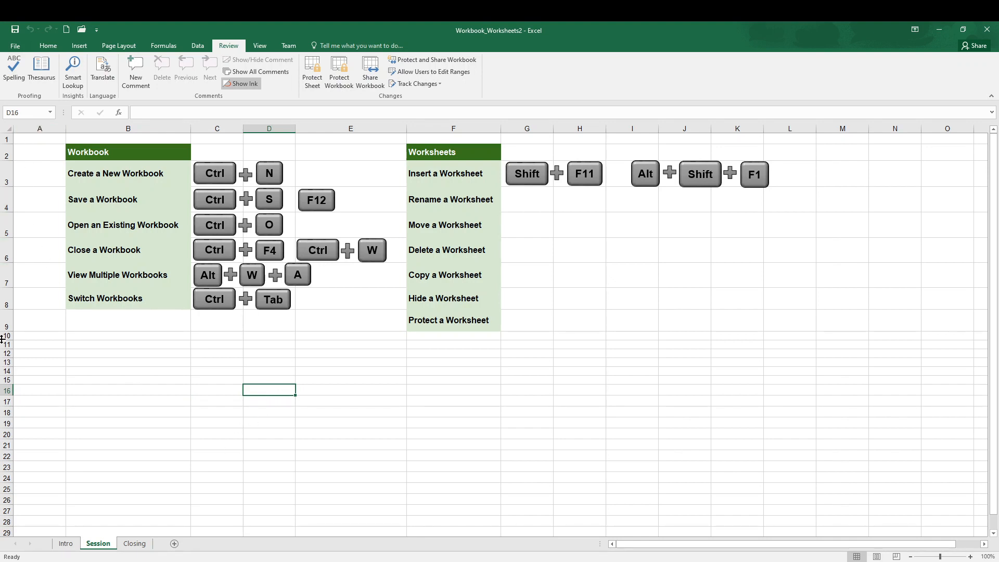
pyautogui.click(41, 126)
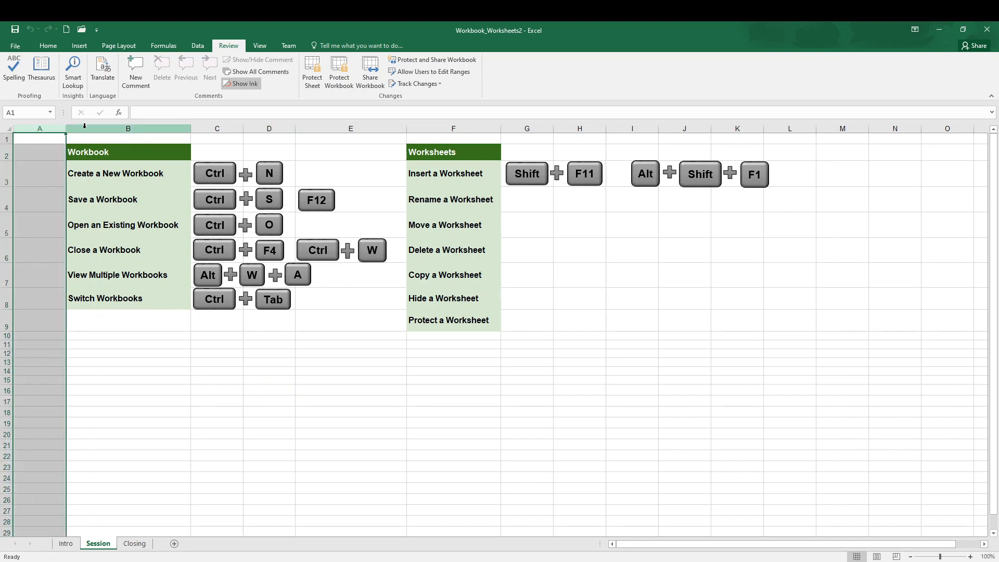
pyautogui.click(6, 137)
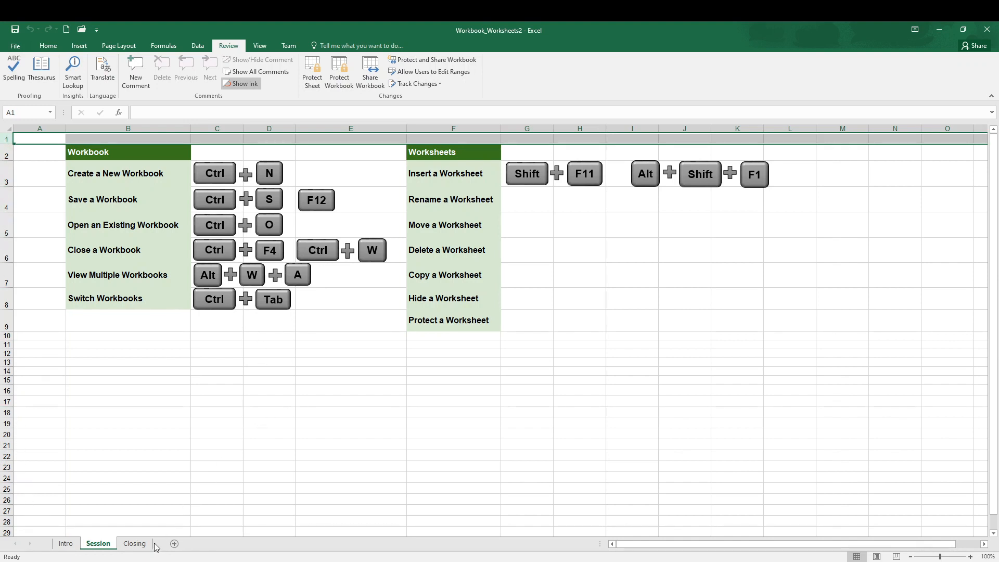
pyautogui.click(65, 544)
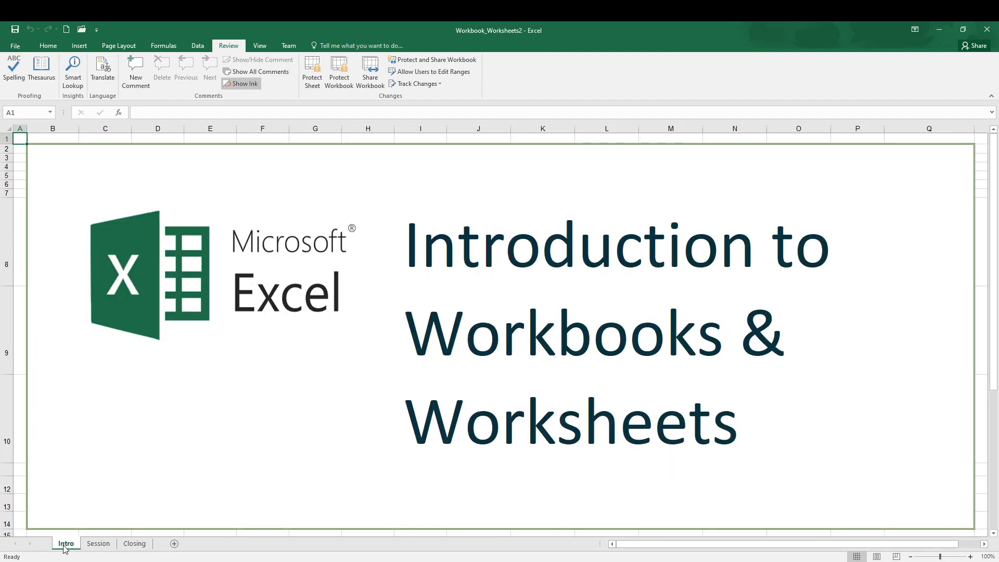
pyautogui.click(99, 543)
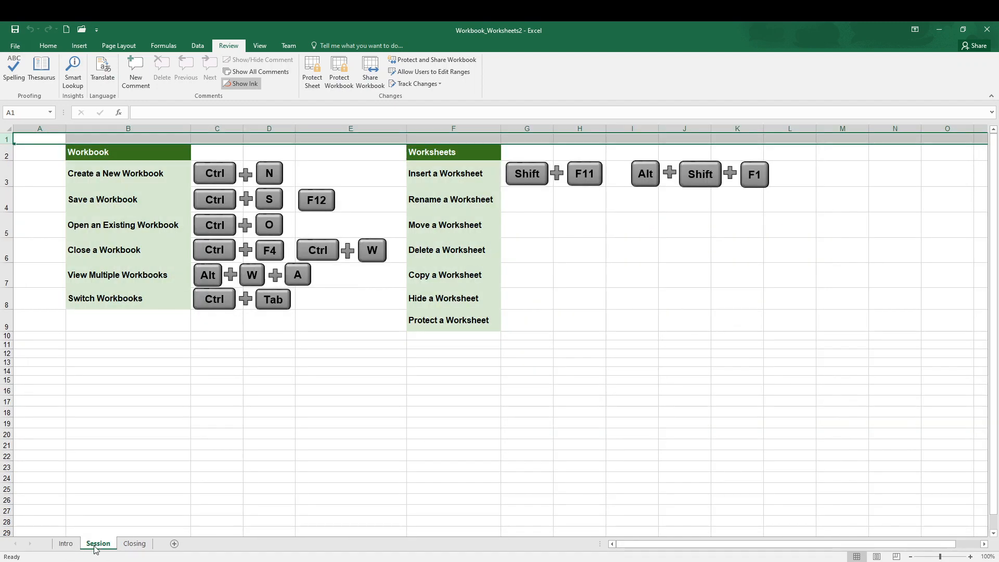
# Step: Insert a new worksheet after Session and rename it New
pyautogui.click(175, 544)
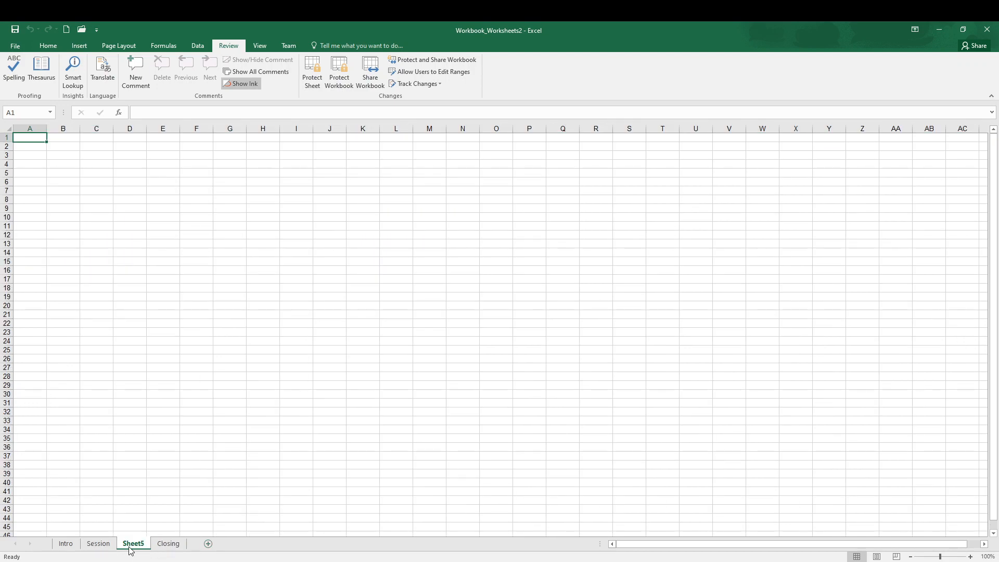
pyautogui.click(110, 546)
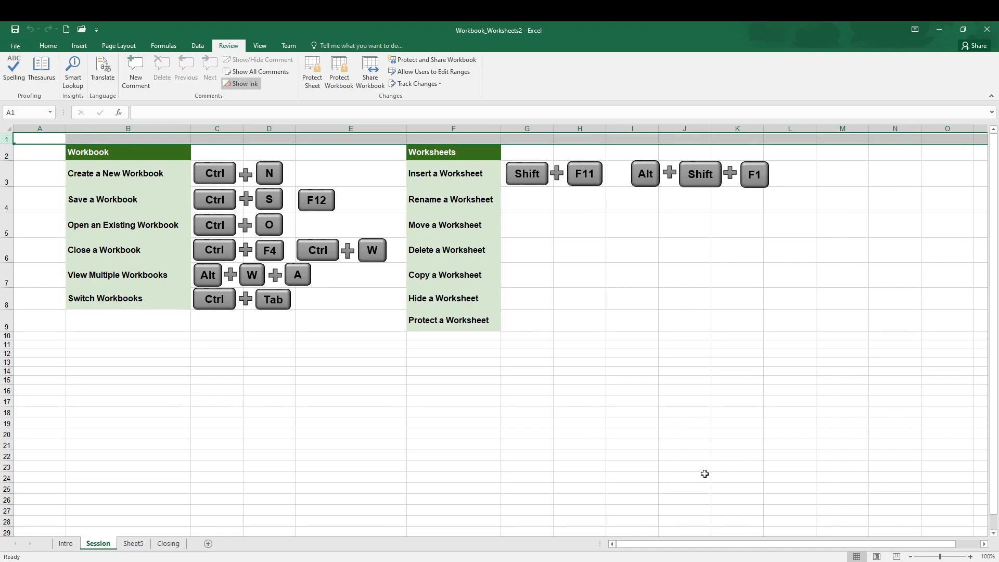
pyautogui.click(134, 544)
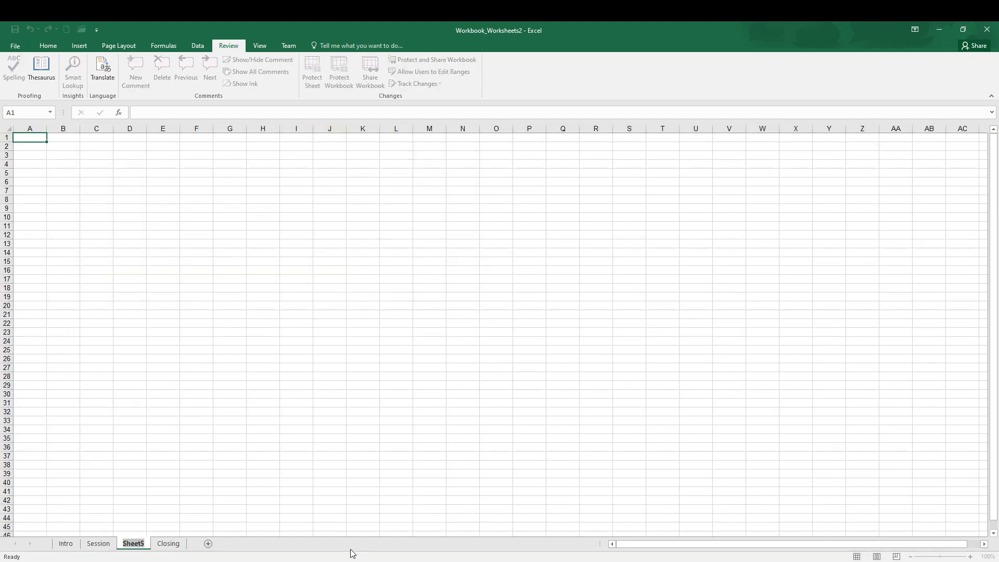
pyautogui.write('New')
pyautogui.press('Return')
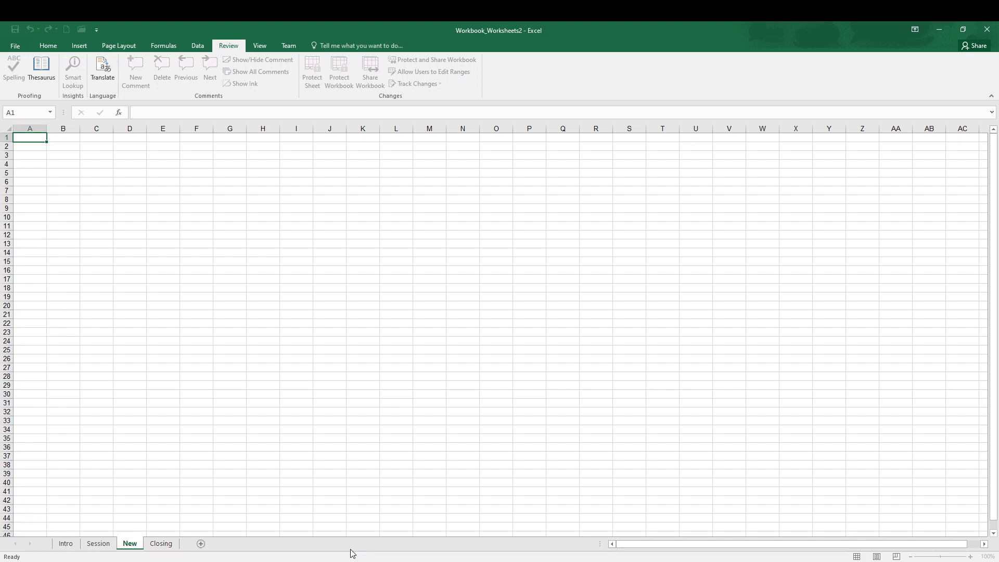
pyautogui.rightClick(124, 549)
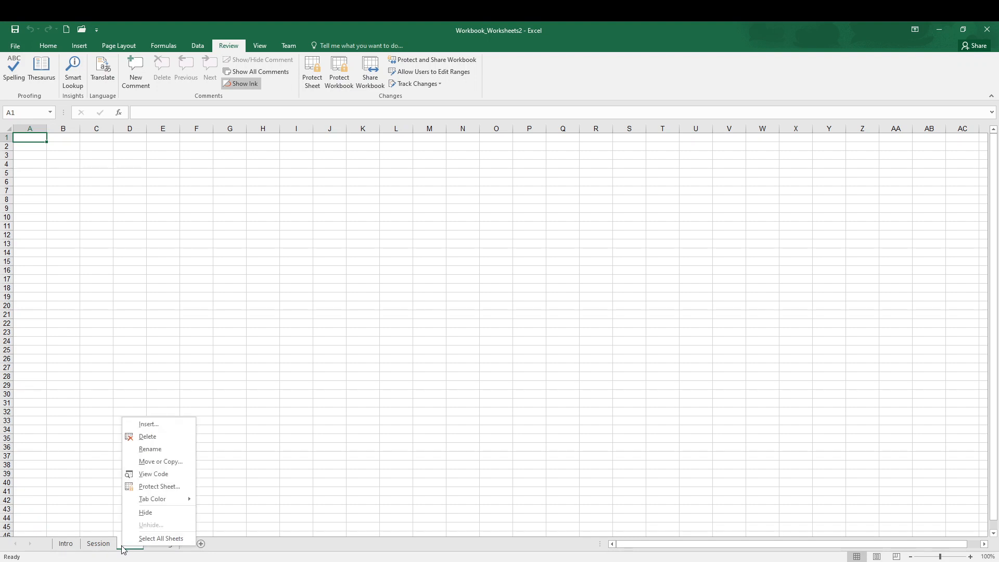
pyautogui.click(176, 450)
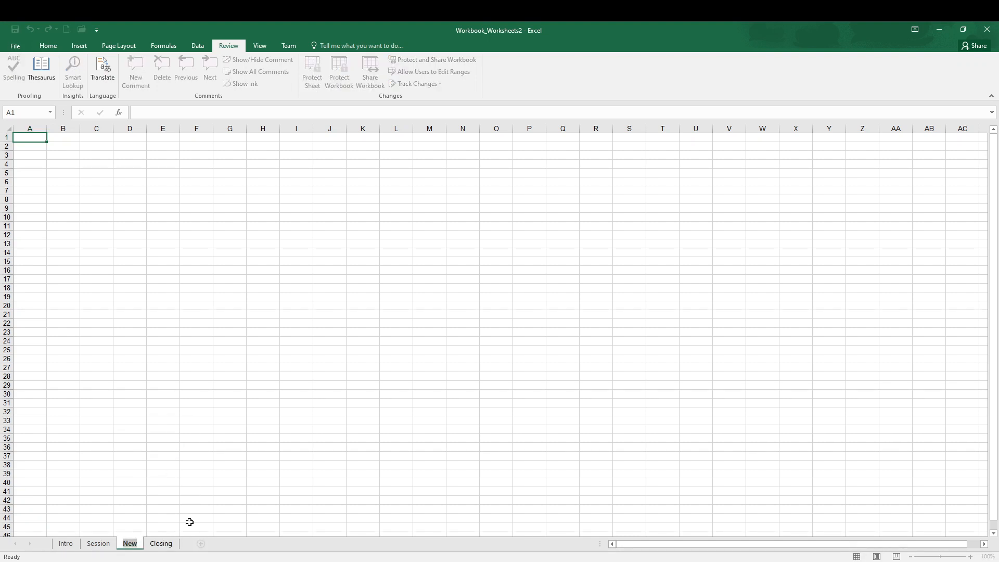
pyautogui.click(107, 546)
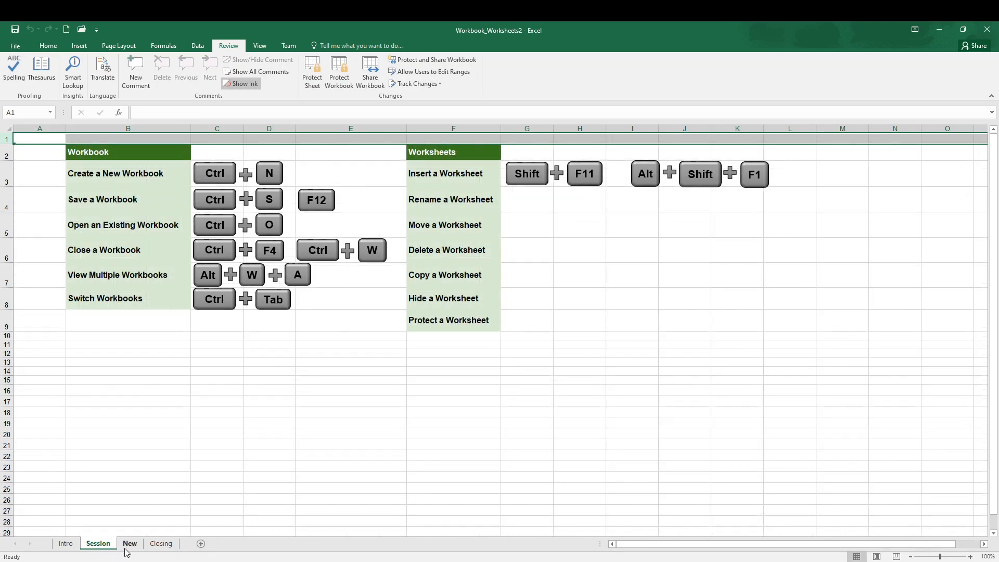
# Step: Move the New worksheet between Intro and Session and make it the active sheet
pyautogui.moveTo(126, 550)
pyautogui.mouseDown()
pyautogui.moveTo(103, 545)
pyautogui.moveTo(185, 546)
pyautogui.moveTo(111, 551)
pyautogui.mouseUp()
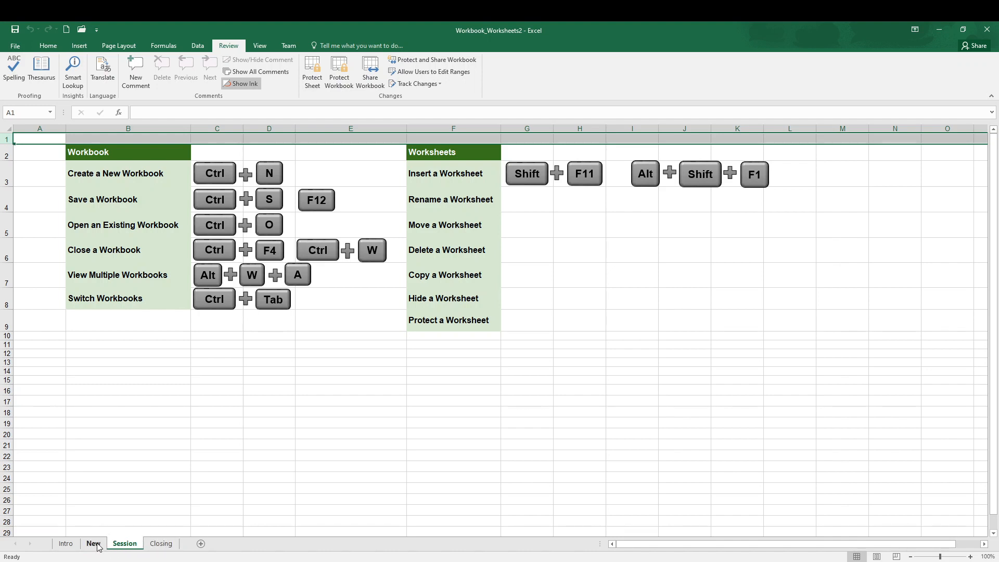
pyautogui.click(94, 544)
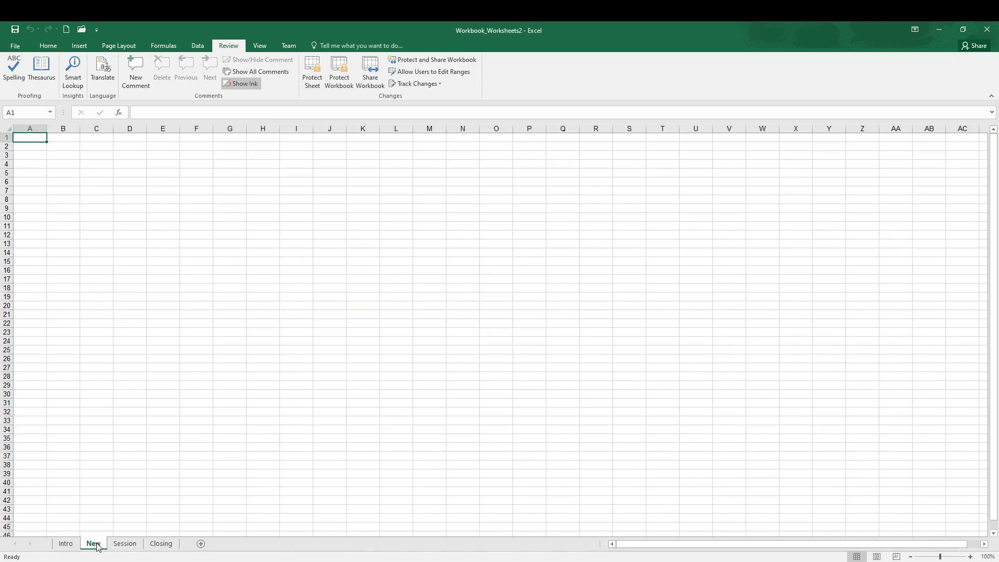
# Step: Create a copy of the New worksheet before Closing and move the copy in front of Session
pyautogui.rightClick(97, 547)
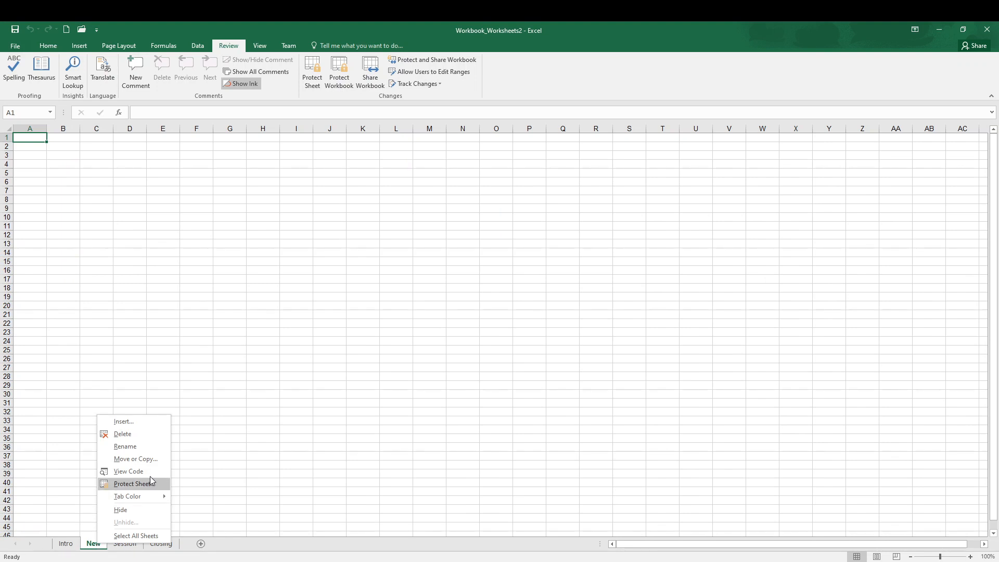
pyautogui.click(150, 458)
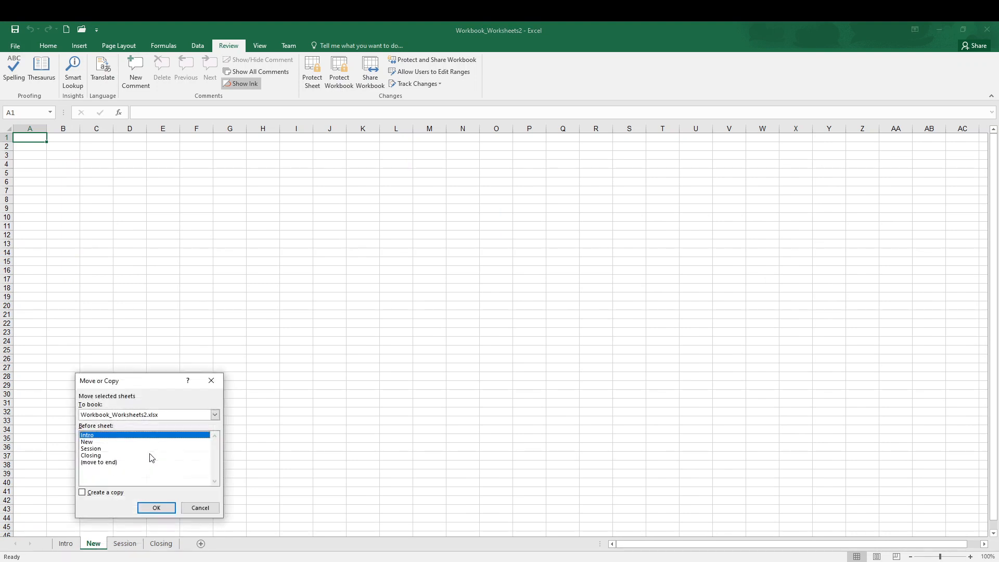
pyautogui.click(105, 455)
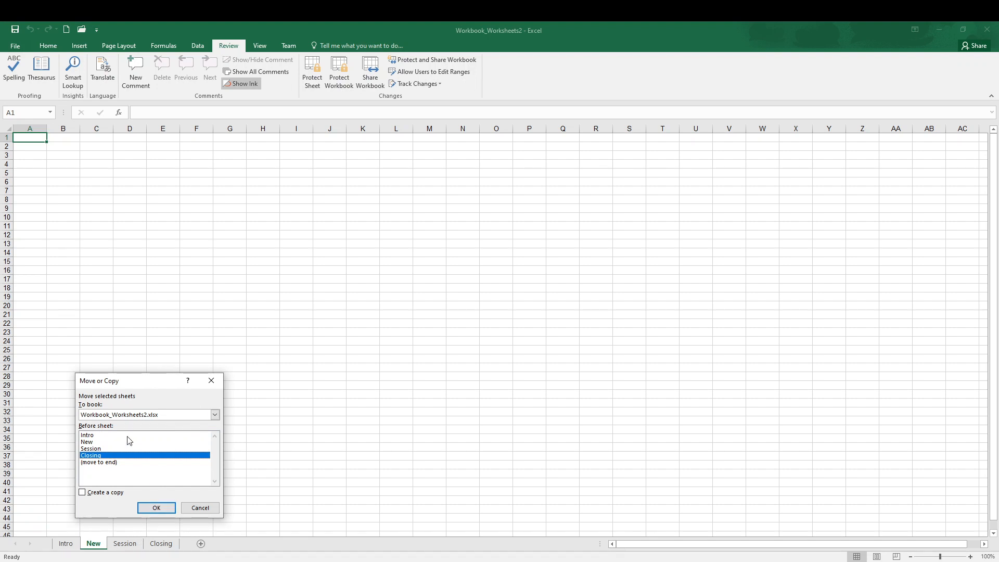
pyautogui.click(83, 492)
pyautogui.click(156, 508)
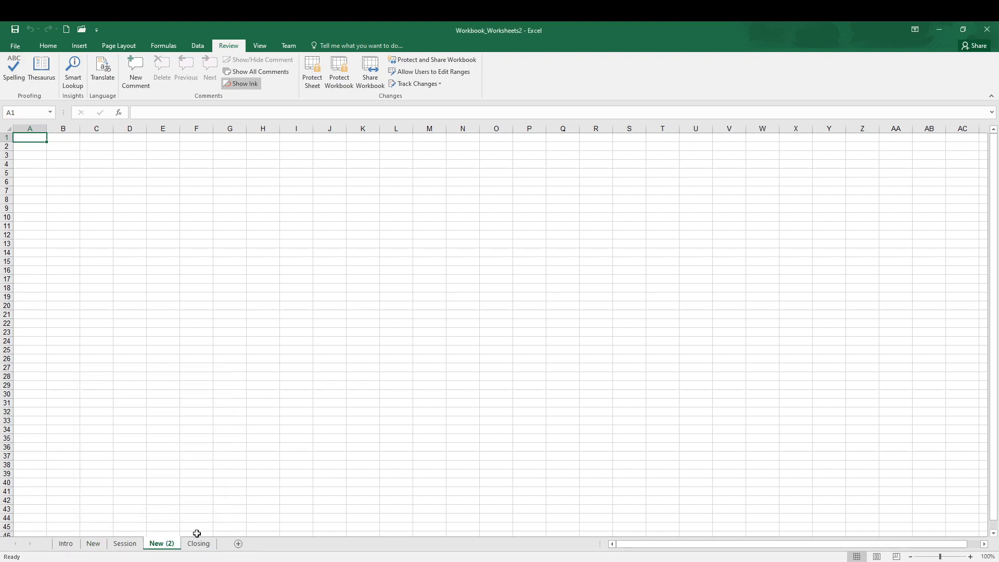
pyautogui.moveTo(171, 550); pyautogui.dragTo(108, 546)
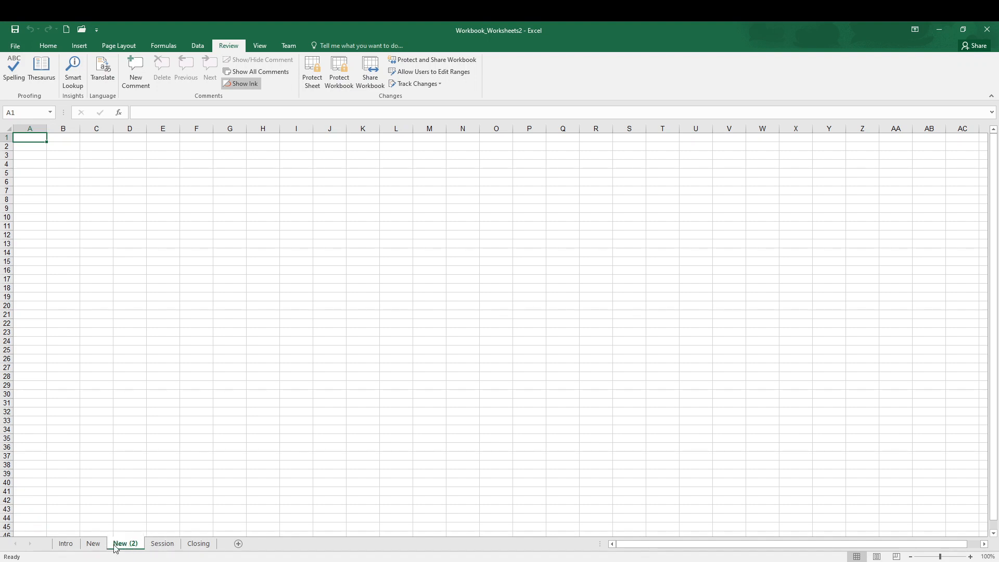
# Step: Delete the New (2) worksheet from the workbook
pyautogui.click(168, 544)
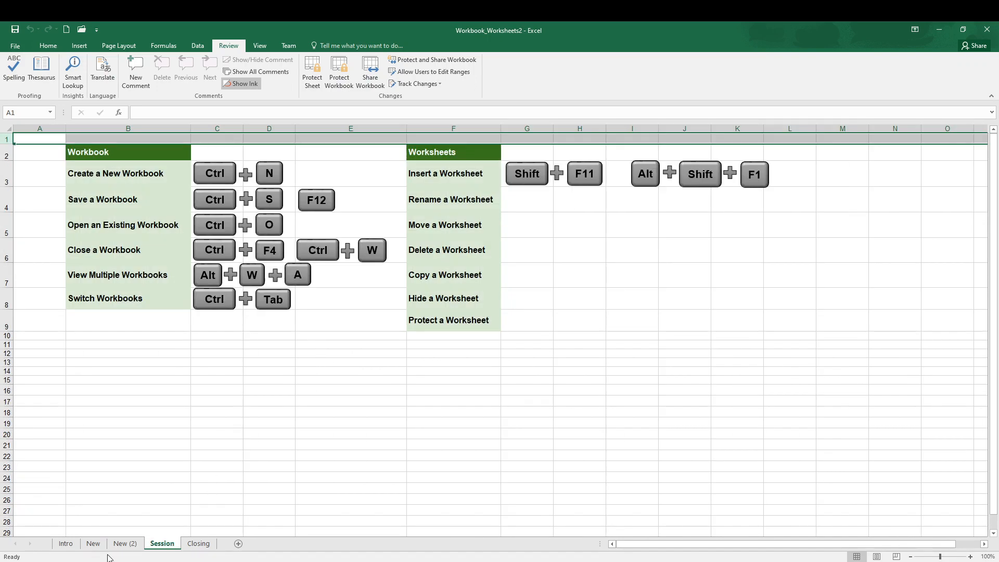
pyautogui.rightClick(120, 544)
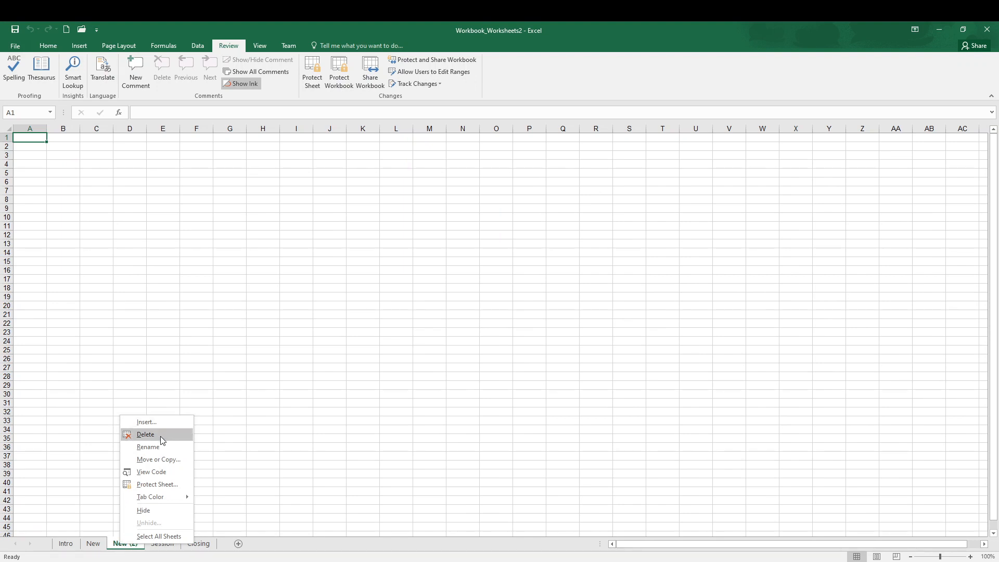
pyautogui.click(145, 435)
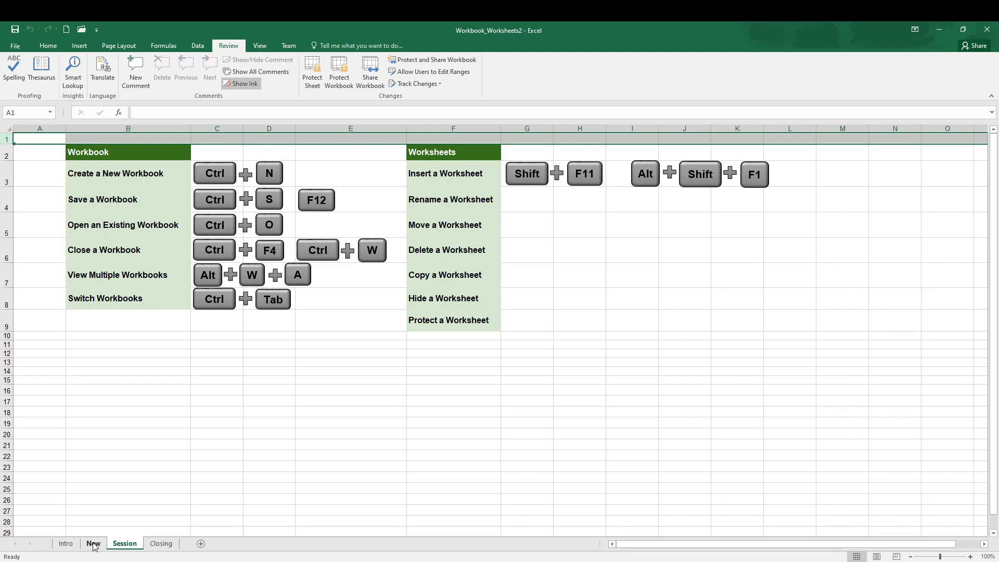
pyautogui.click(94, 544)
pyautogui.click(120, 543)
pyautogui.rightClick(94, 544)
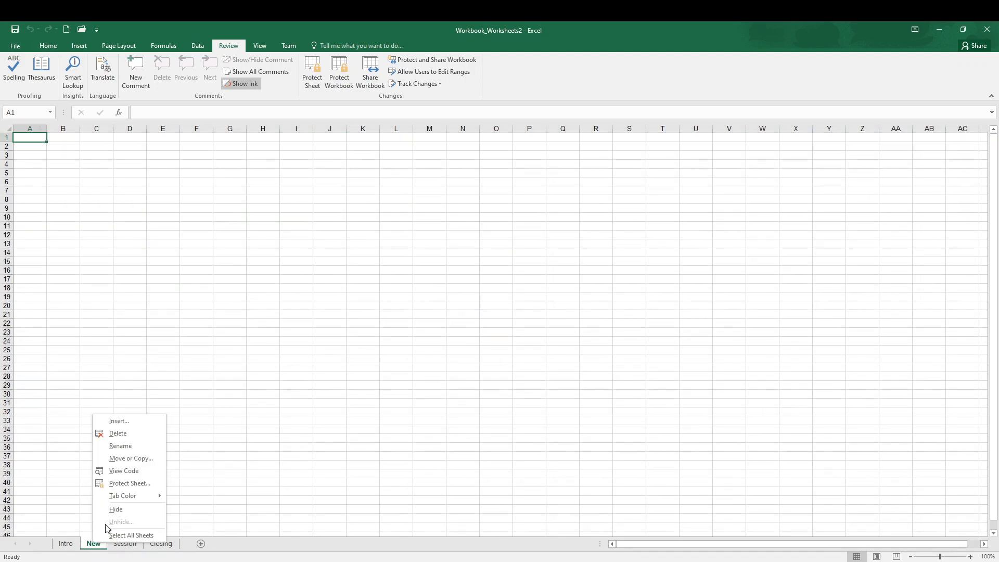
pyautogui.click(184, 193)
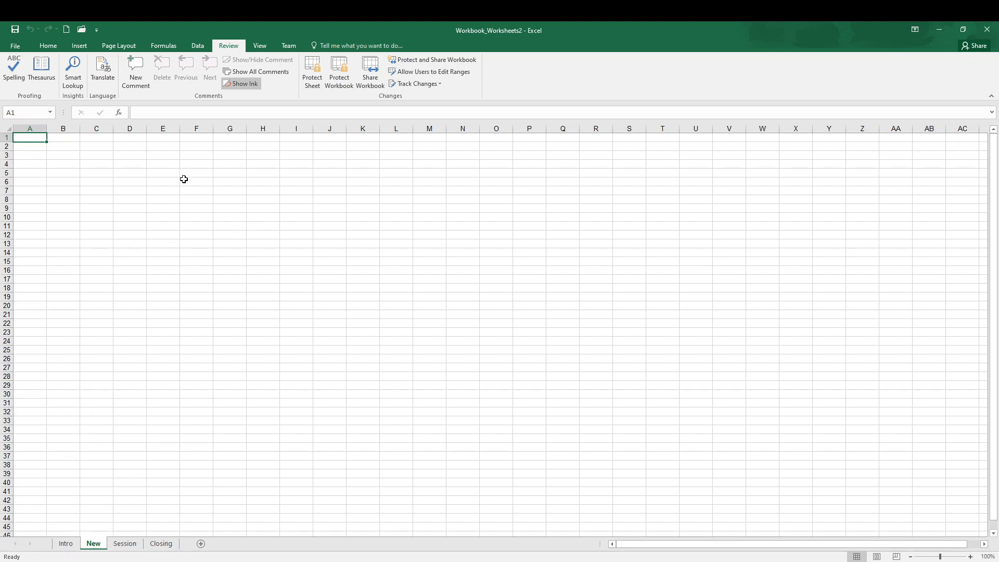
# Step: Try range selections on the New worksheet, with F6:P29 first and D8:I19 in its place
pyautogui.moveTo(183, 179); pyautogui.dragTo(621, 194)
pyautogui.moveTo(451, 374); pyautogui.dragTo(524, 381)
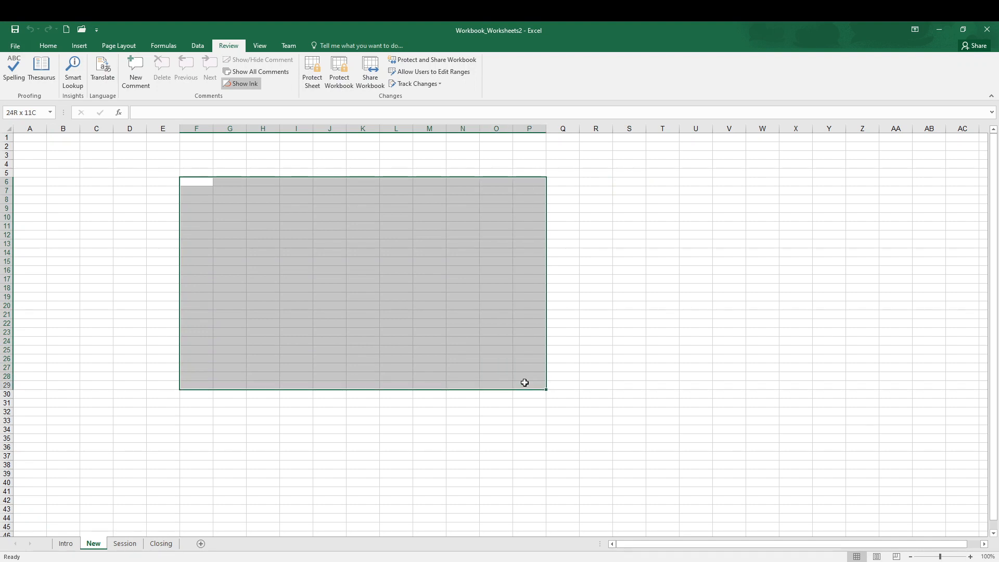
pyautogui.click(84, 411)
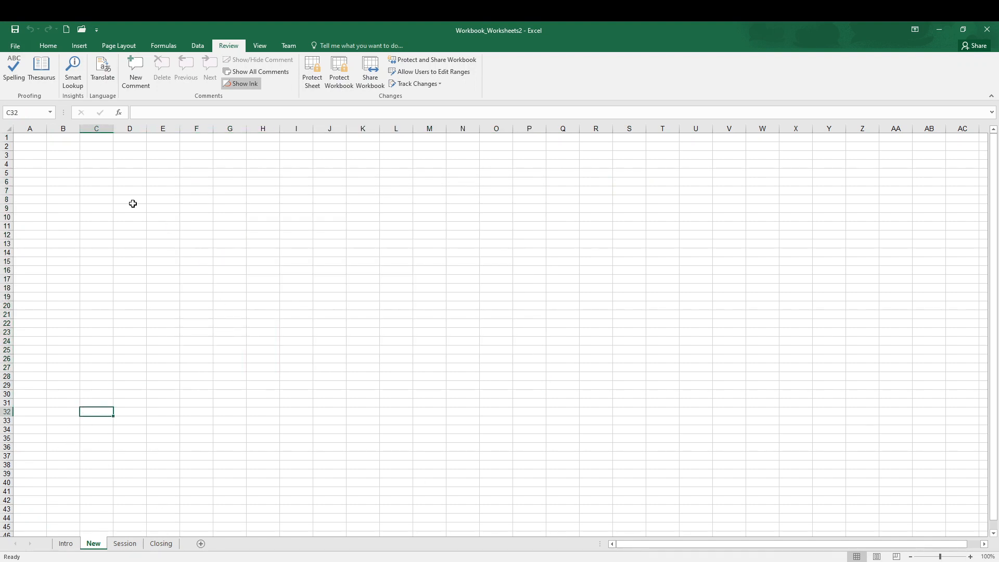
pyautogui.moveTo(131, 201); pyautogui.dragTo(307, 298)
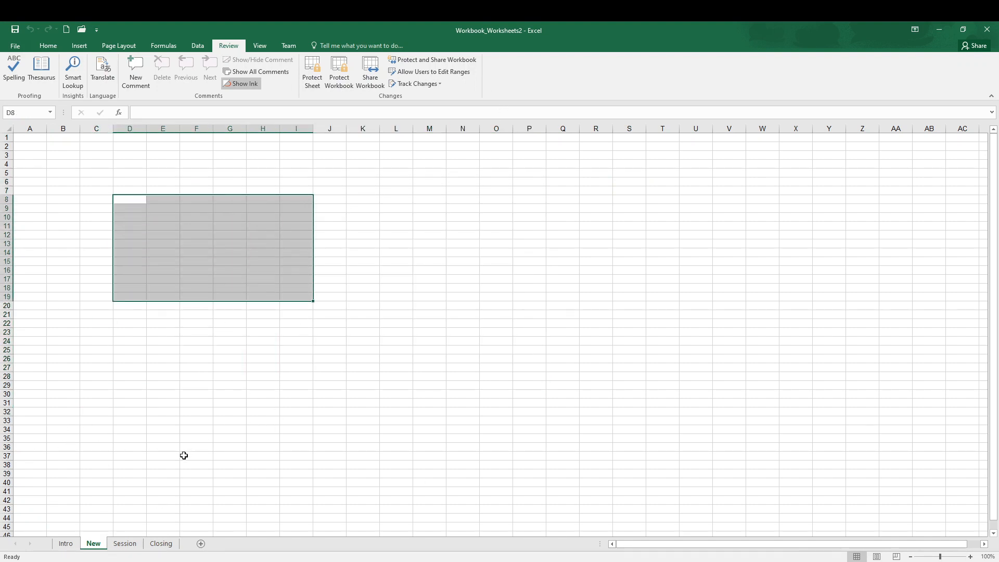
# Step: Hide the New worksheet and select cell B20 on the Session sheet
pyautogui.rightClick(90, 542)
pyautogui.click(124, 507)
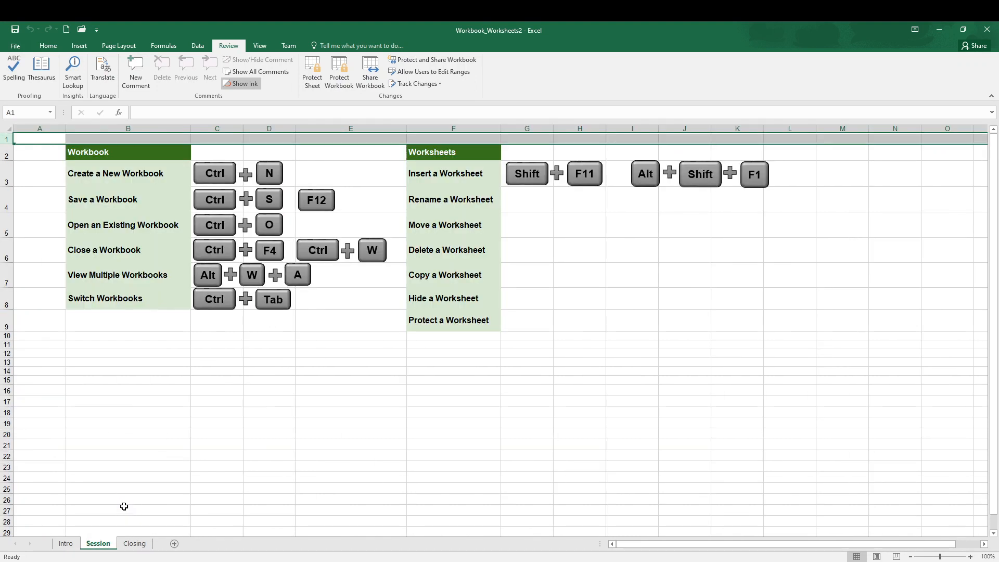
pyautogui.click(143, 435)
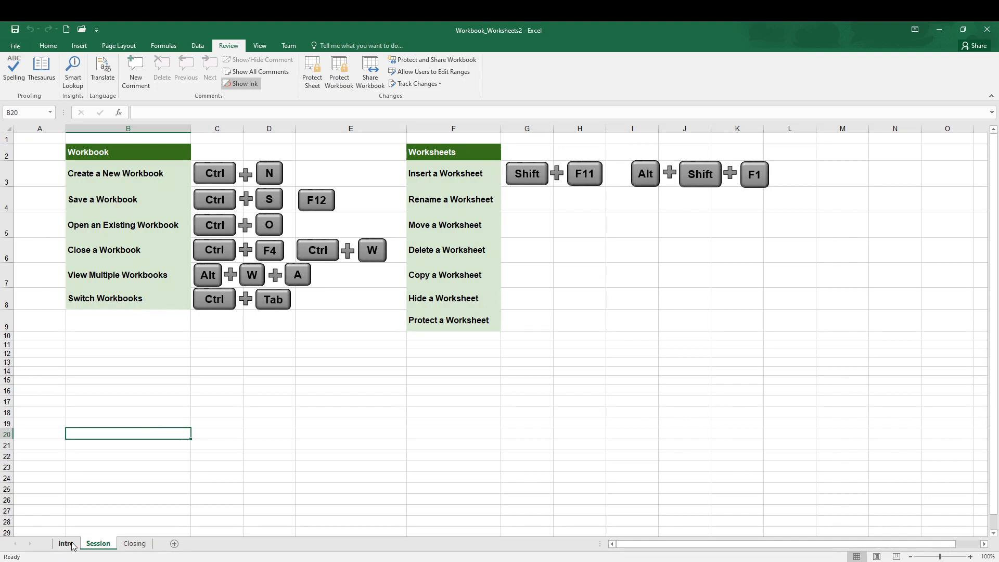
# Step: Unhide the New worksheet
pyautogui.rightClick(100, 545)
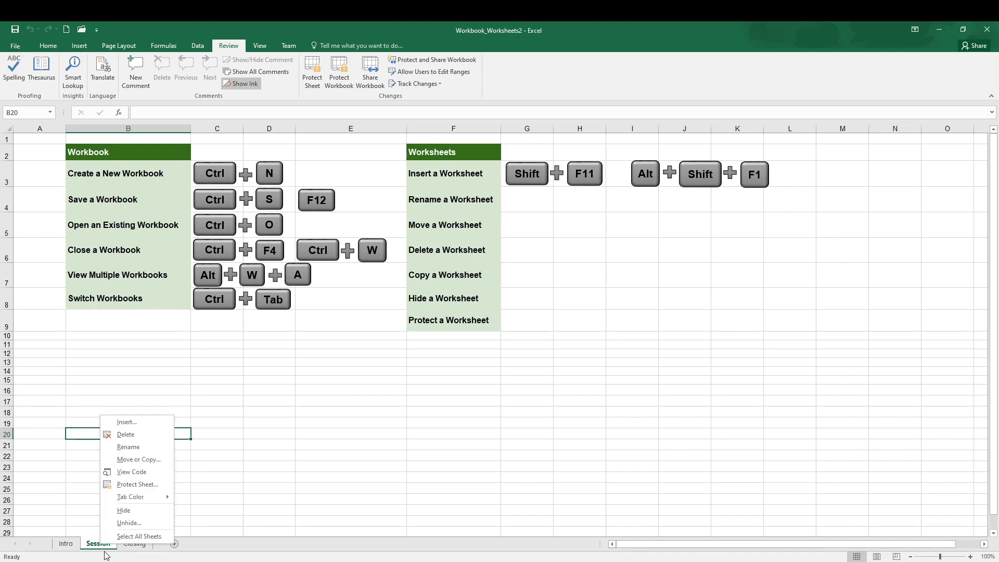
pyautogui.click(139, 523)
pyautogui.moveTo(122, 461); pyautogui.dragTo(179, 353)
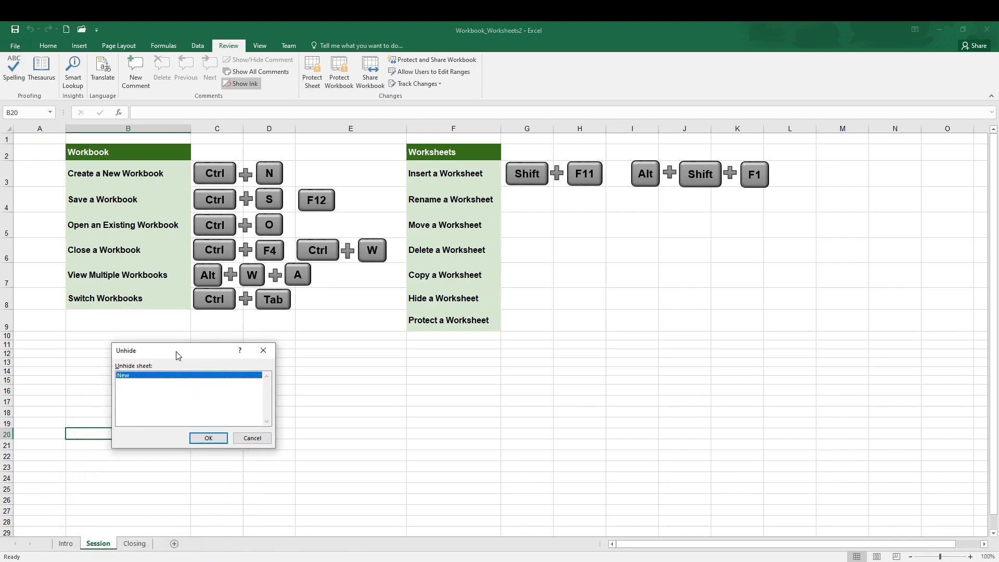
pyautogui.click(222, 442)
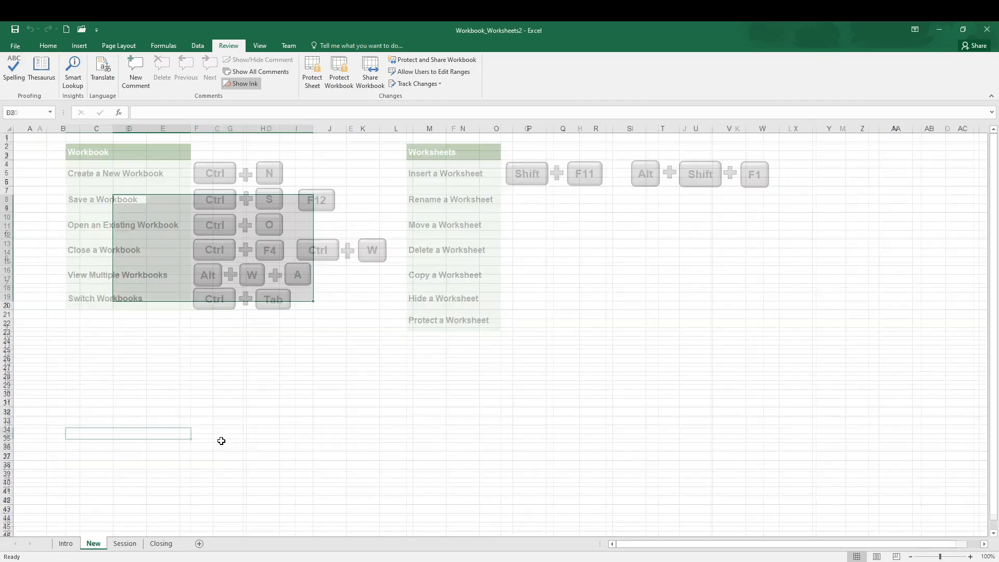
# Step: View the Protect Sheet options for the Session worksheet and cancel without setting a password
pyautogui.click(115, 544)
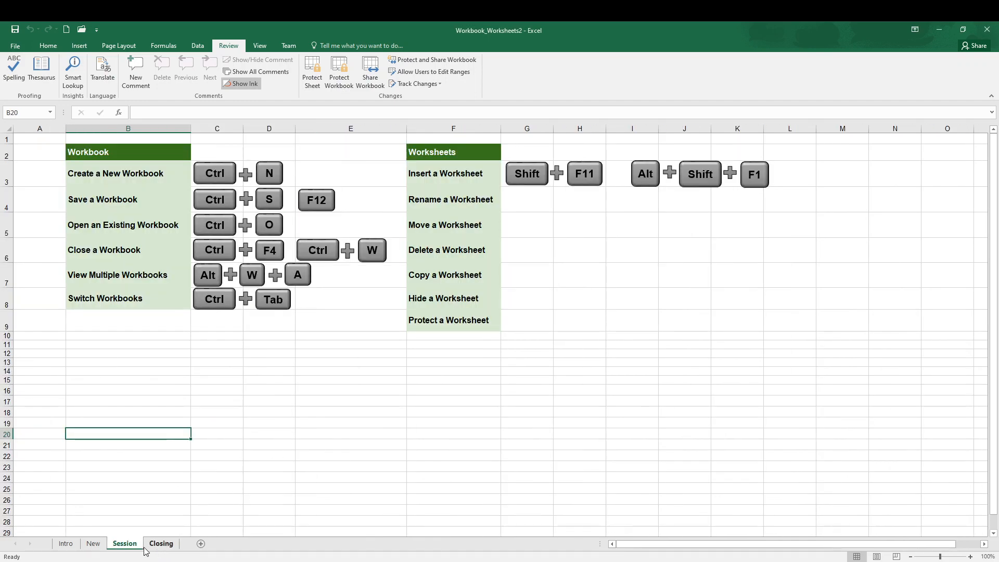
pyautogui.rightClick(130, 547)
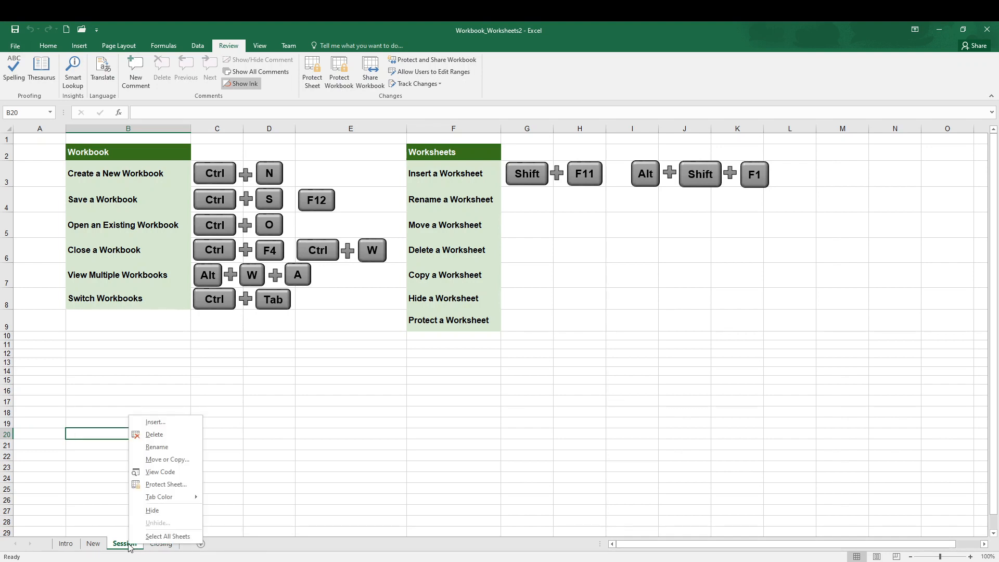
pyautogui.click(183, 484)
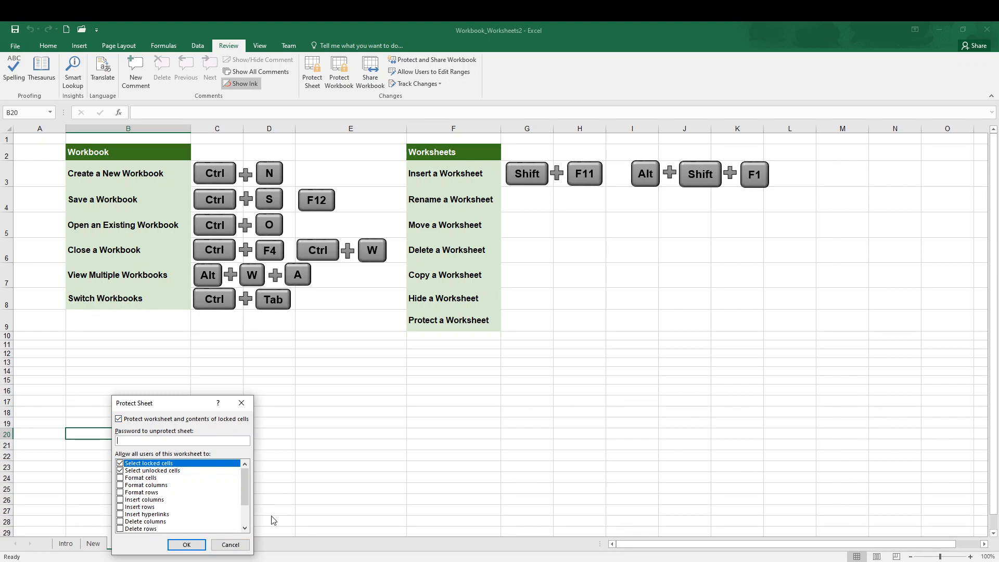
pyautogui.click(231, 545)
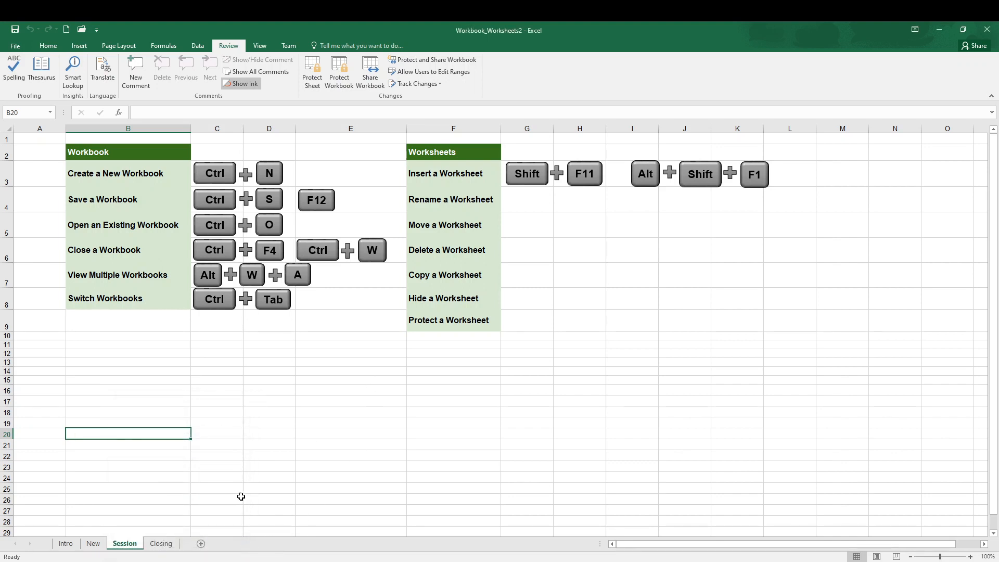
# Step: Select cell C19 on the Session sheet and display the Closing worksheet
pyautogui.click(241, 423)
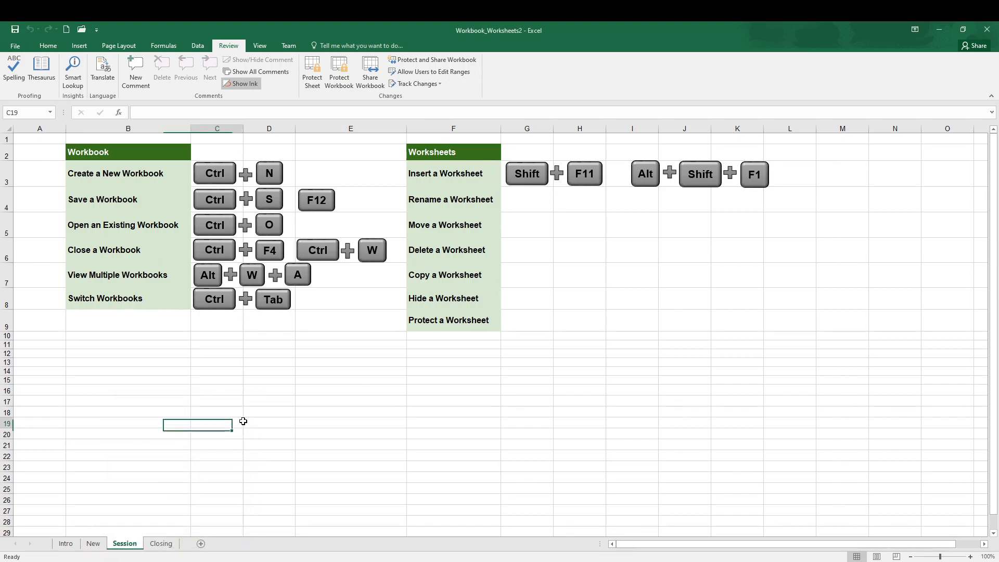
pyautogui.click(254, 46)
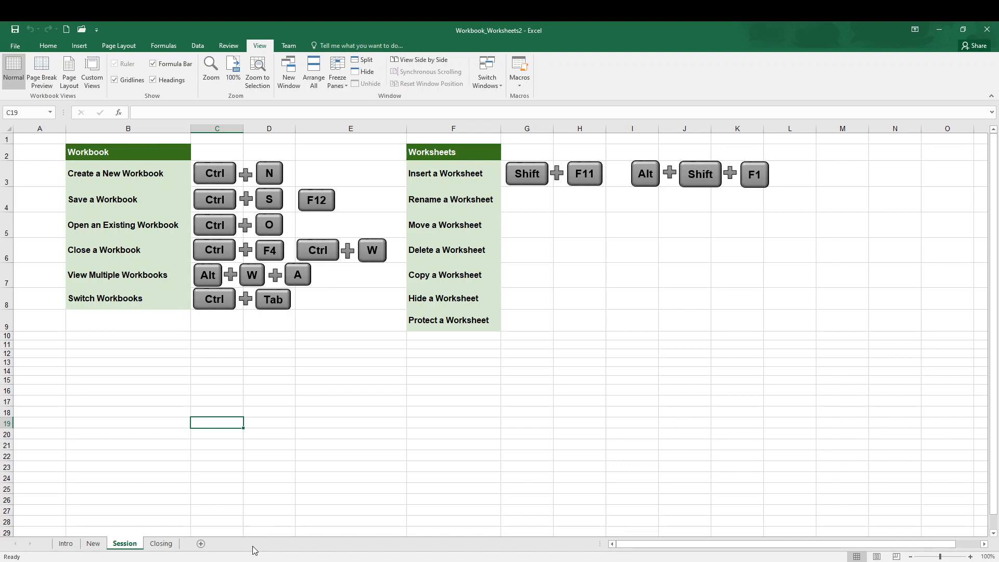
pyautogui.click(161, 544)
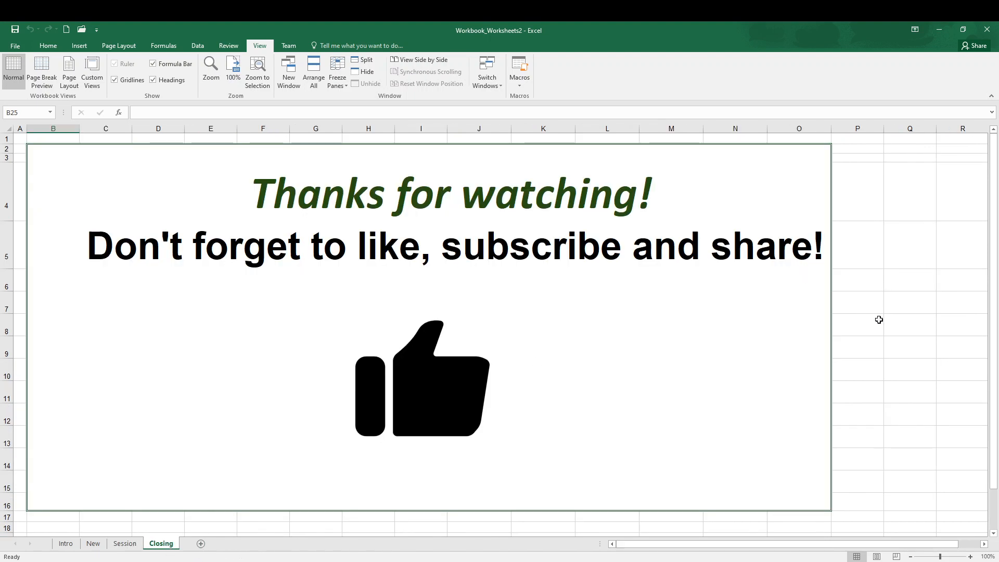